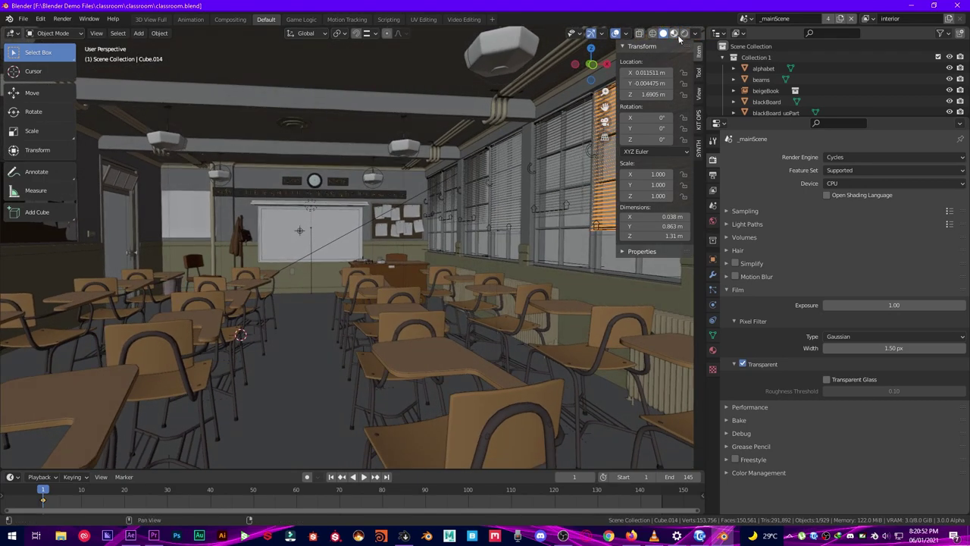
Step: Switch the viewport to rendered shading and set the Cycles device to GPU Compute
{"action": "left_click", "coordinate": [681, 34]}
{"action": "left_click", "coordinate": [883, 183]}
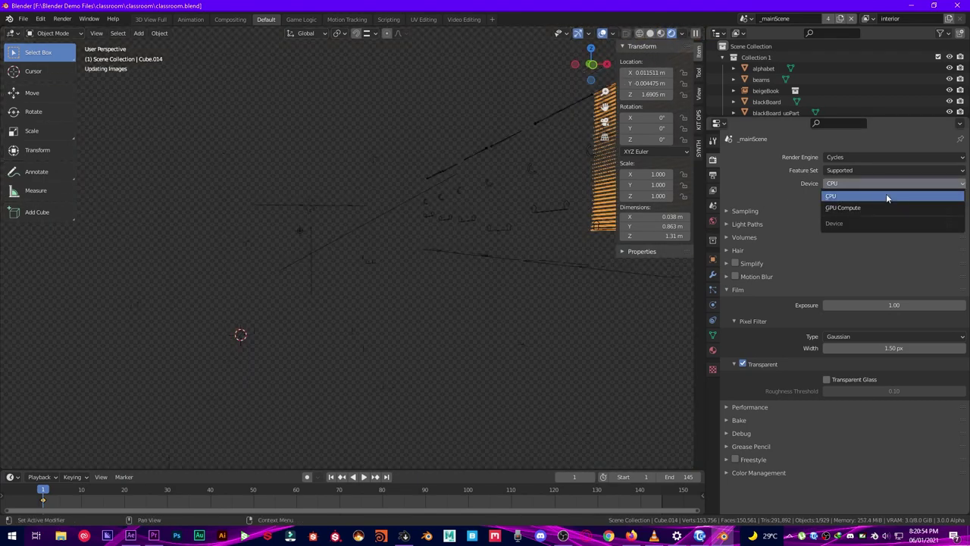
{"action": "left_click", "coordinate": [886, 193]}
{"action": "left_click", "coordinate": [886, 183]}
{"action": "left_click", "coordinate": [892, 205]}
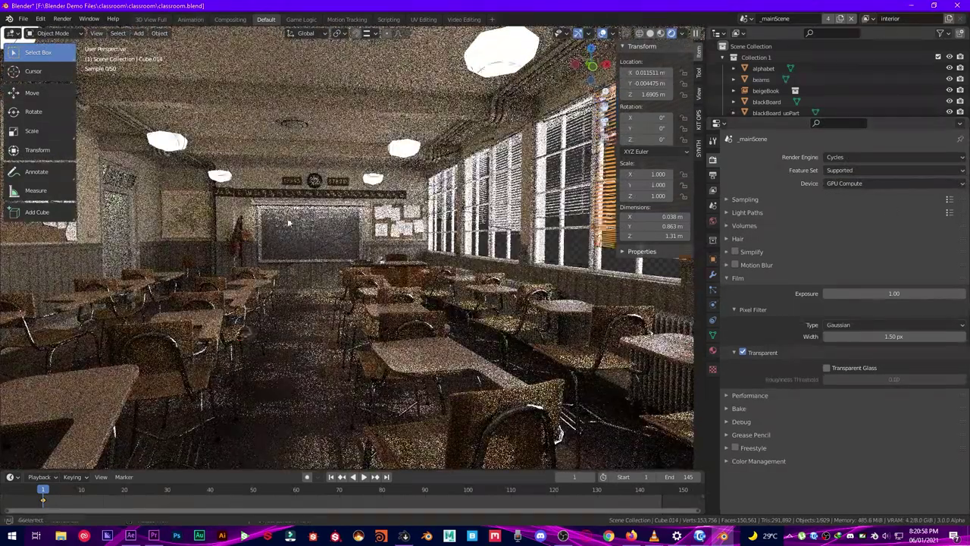
Step: Inspect the rendered classroom from another angle and hide the 3D viewport's toolbar and sidebar
{"action": "middle_click_drag", "start_coordinate": [288, 222], "coordinate": [303, 188]}
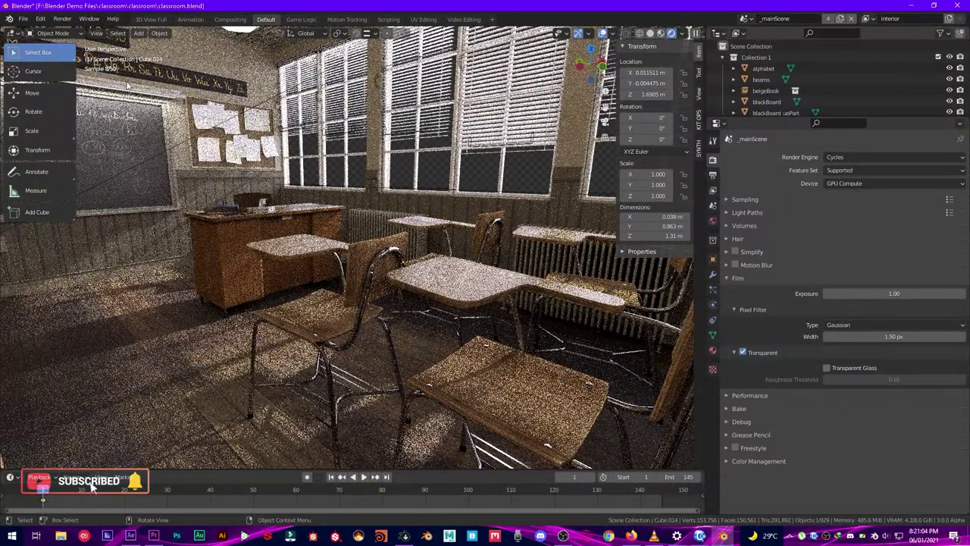
{"action": "key", "text": "t"}
{"action": "key", "text": "n"}
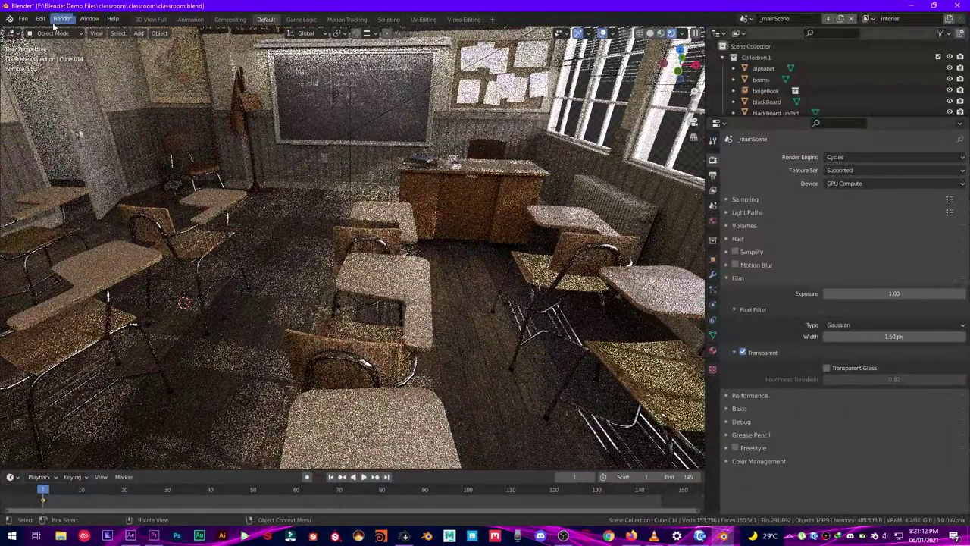
Step: Choose OptiX as the Cycles render device type in the system preferences and close the preferences
{"action": "left_click", "coordinate": [40, 19]}
{"action": "left_click", "coordinate": [61, 185]}
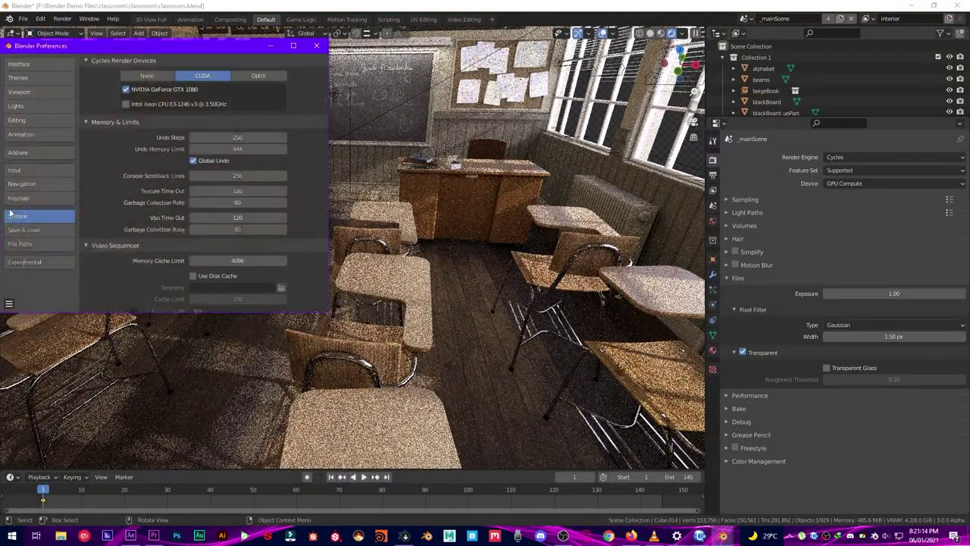
{"action": "left_click", "coordinate": [240, 76]}
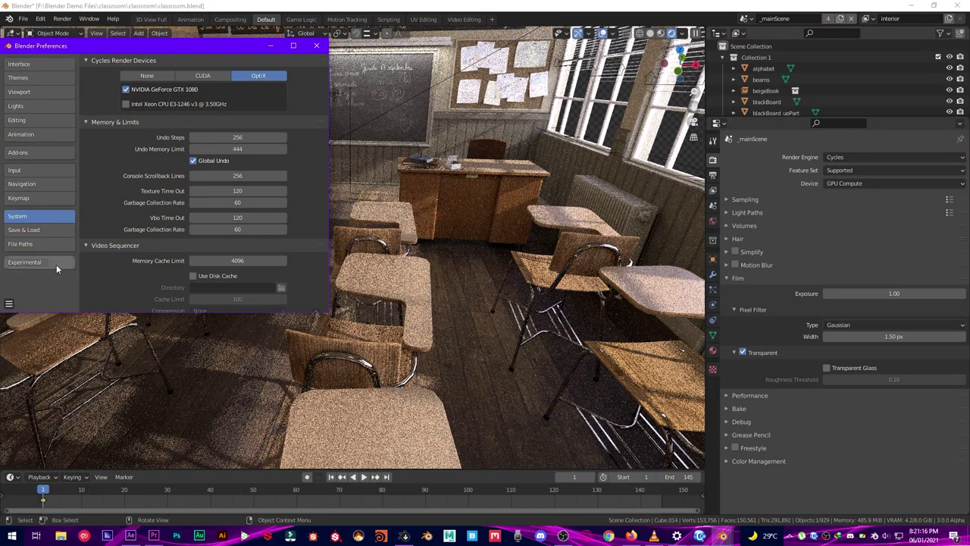
{"action": "left_click", "coordinate": [9, 303]}
{"action": "left_click", "coordinate": [34, 293]}
{"action": "left_click", "coordinate": [316, 46]}
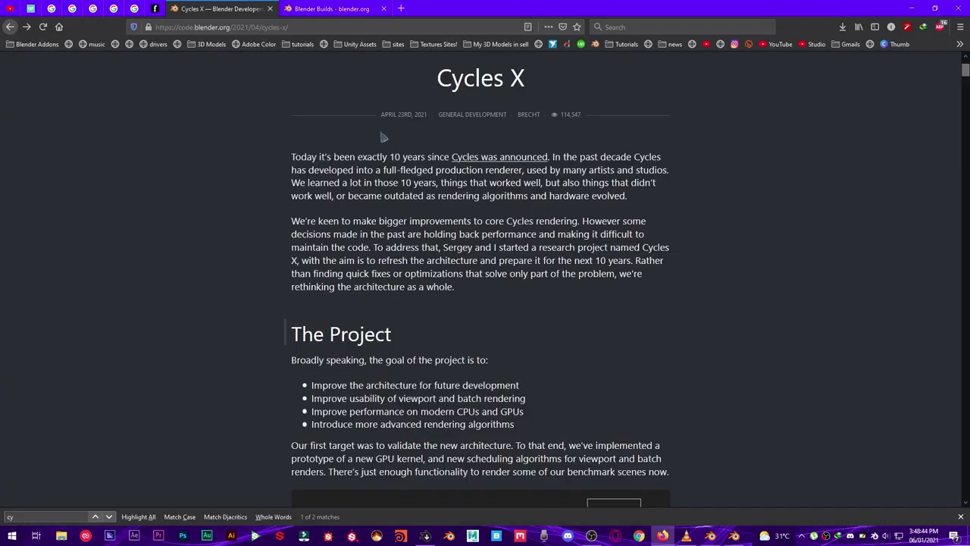
Step: Read the Cycles X article's introduction and project goals in the browser, and view the kernel graph at full size
{"action": "left_click", "coordinate": [242, 28]}
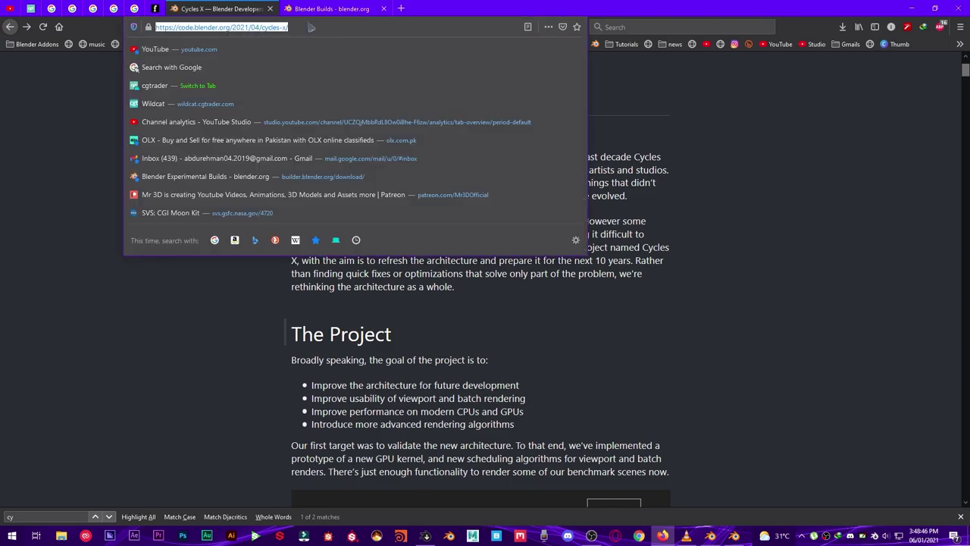
{"action": "left_click", "coordinate": [64, 142]}
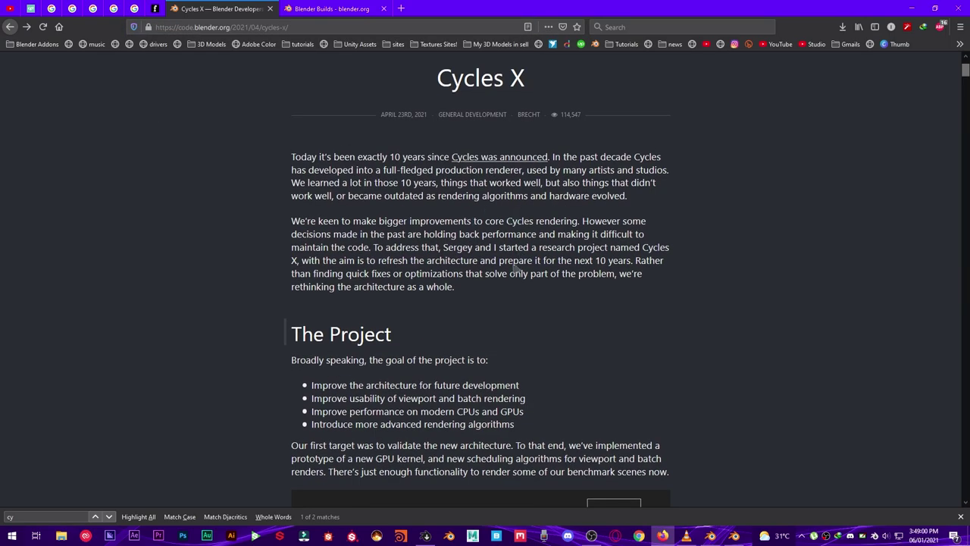
{"action": "scroll", "coordinate": [313, 259], "scroll_direction": "down", "scroll_amount": 3}
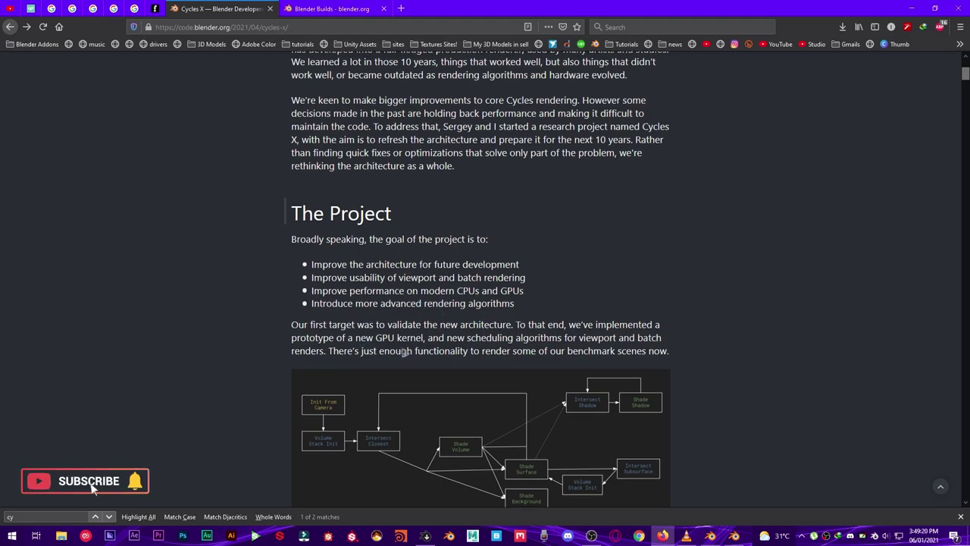
{"action": "scroll", "coordinate": [371, 361], "scroll_direction": "down", "scroll_amount": 3}
{"action": "scroll", "coordinate": [440, 311], "scroll_direction": "down", "scroll_amount": 2}
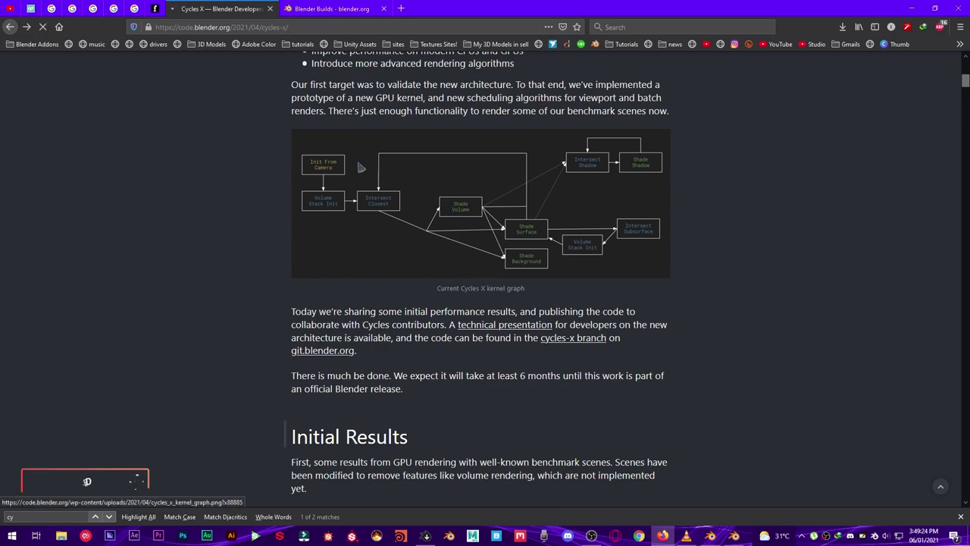
{"action": "left_click", "coordinate": [449, 211]}
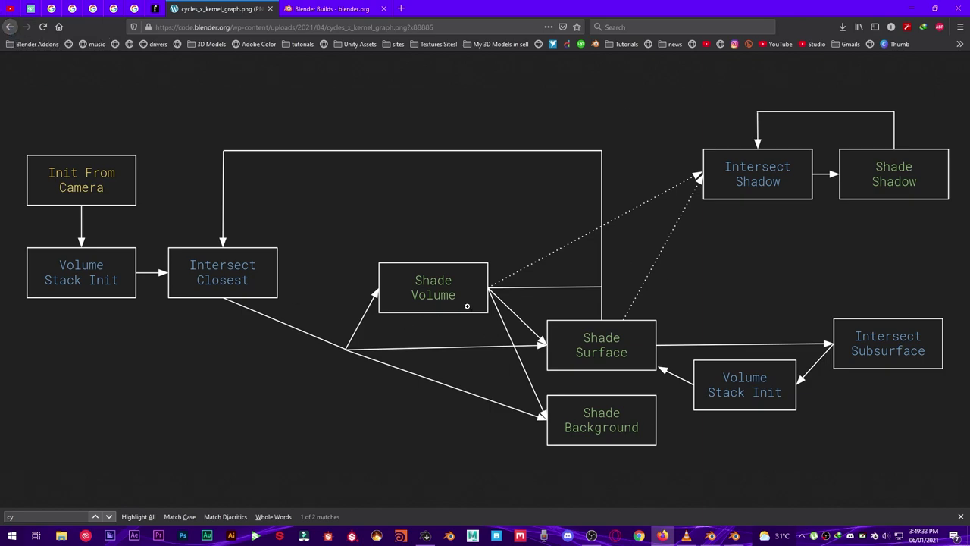
{"action": "left_click", "coordinate": [10, 27]}
Step: Examine the Initial Results benchmarks, viewing the Quadro RTX 6000 (OptiX) chart in its own tab before closing it
{"action": "scroll", "coordinate": [448, 229], "scroll_direction": "down", "scroll_amount": 3}
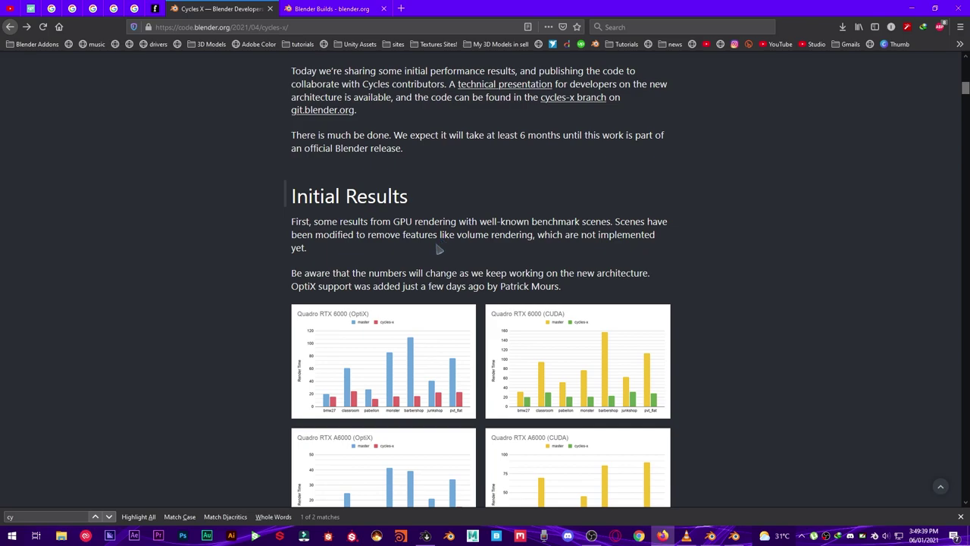
{"action": "scroll", "coordinate": [437, 250], "scroll_direction": "down", "scroll_amount": 3}
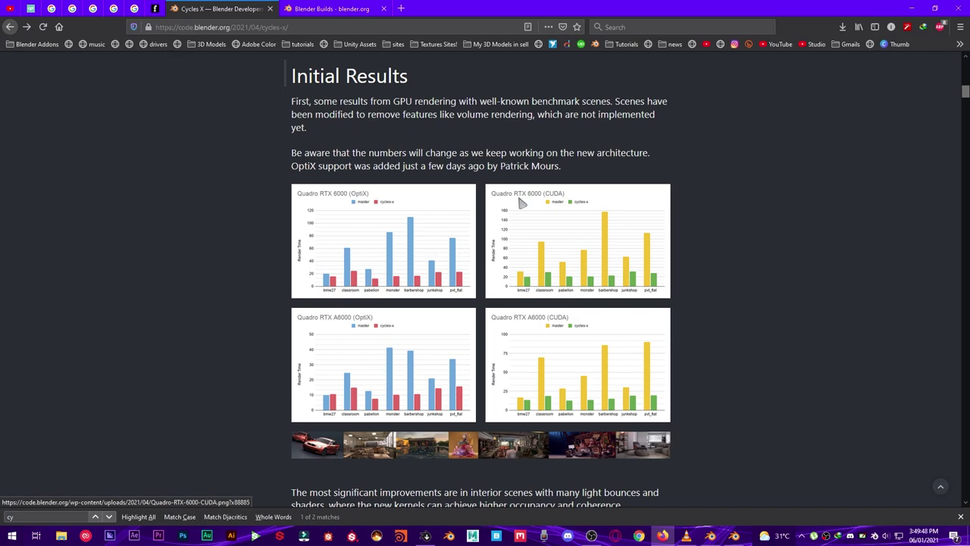
{"action": "right_click", "coordinate": [458, 231]}
{"action": "left_click", "coordinate": [493, 236]}
{"action": "left_click", "coordinate": [340, 8]}
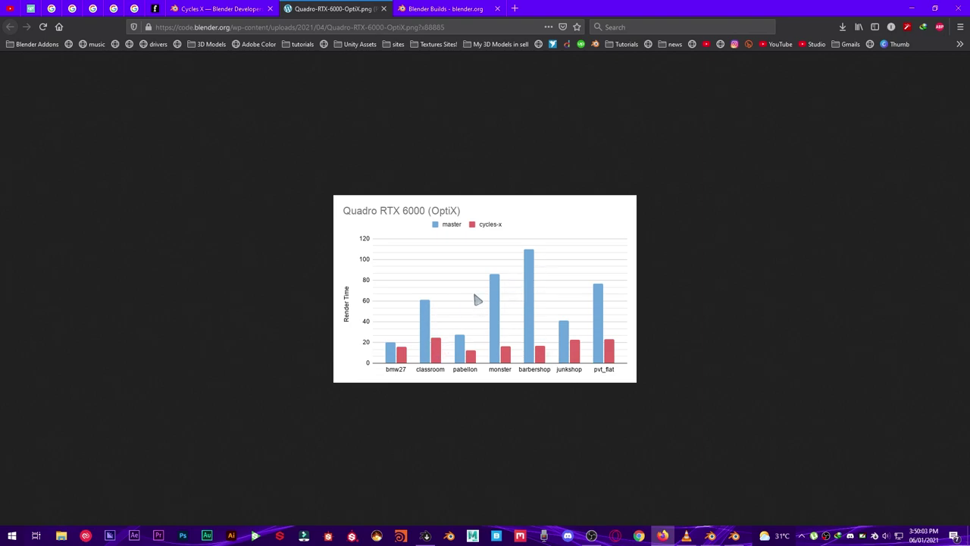
{"action": "left_click", "coordinate": [383, 9]}
Step: Look through the Cycles X viewport rendering comparison videos and return to the start of the article
{"action": "scroll", "coordinate": [554, 233], "scroll_direction": "down", "scroll_amount": 5}
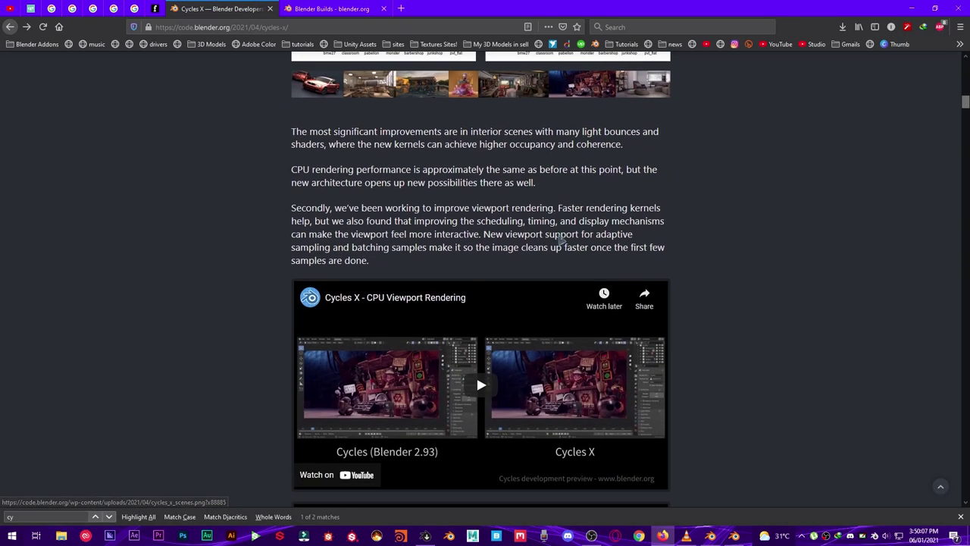
{"action": "scroll", "coordinate": [470, 216], "scroll_direction": "down", "scroll_amount": 3}
{"action": "scroll", "coordinate": [387, 197], "scroll_direction": "up", "scroll_amount": 3}
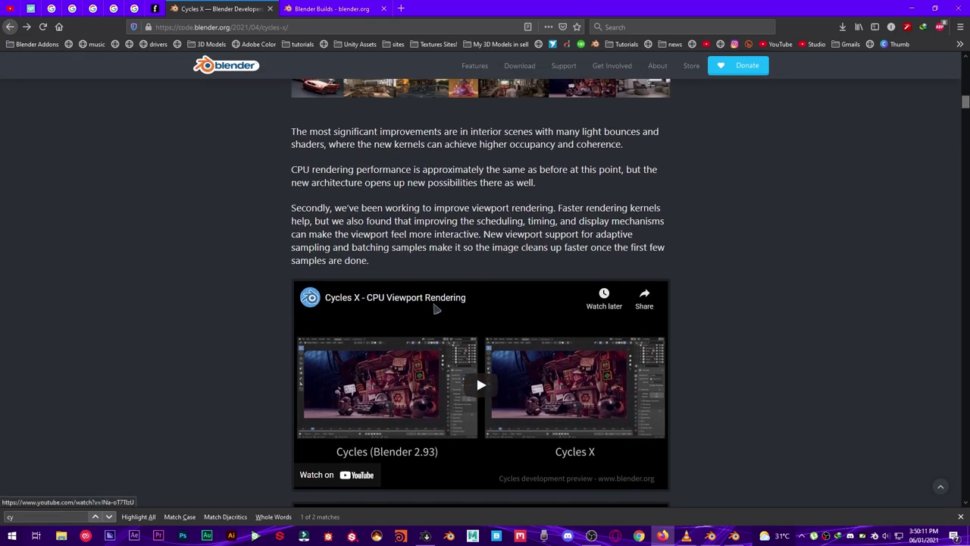
{"action": "scroll", "coordinate": [370, 306], "scroll_direction": "down", "scroll_amount": 3}
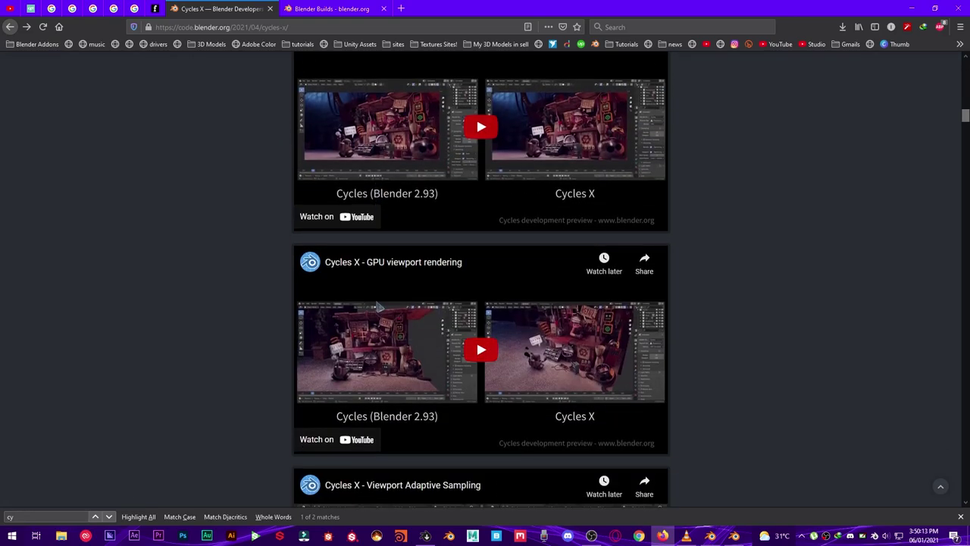
{"action": "scroll", "coordinate": [372, 273], "scroll_direction": "up", "scroll_amount": 2}
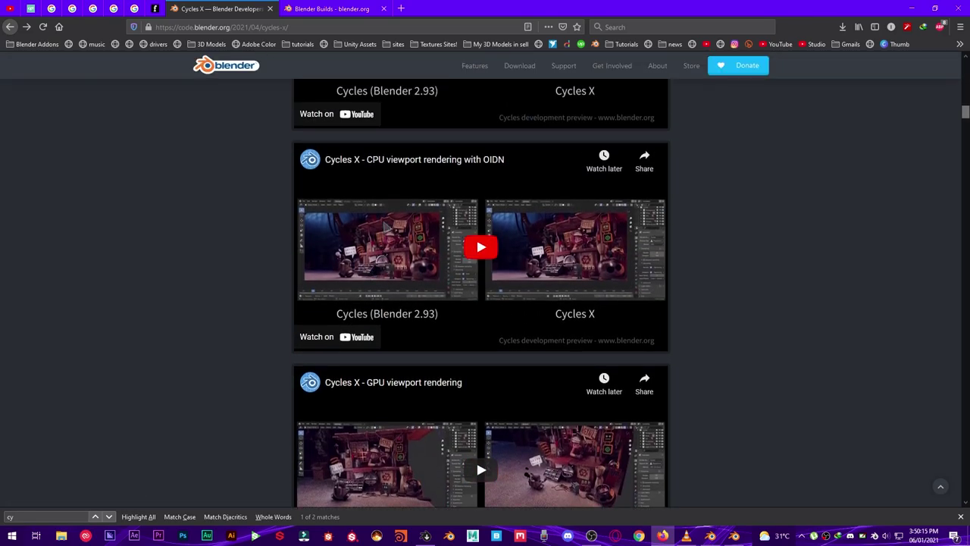
{"action": "scroll", "coordinate": [424, 281], "scroll_direction": "down", "scroll_amount": 3}
{"action": "scroll", "coordinate": [436, 288], "scroll_direction": "up", "scroll_amount": 15}
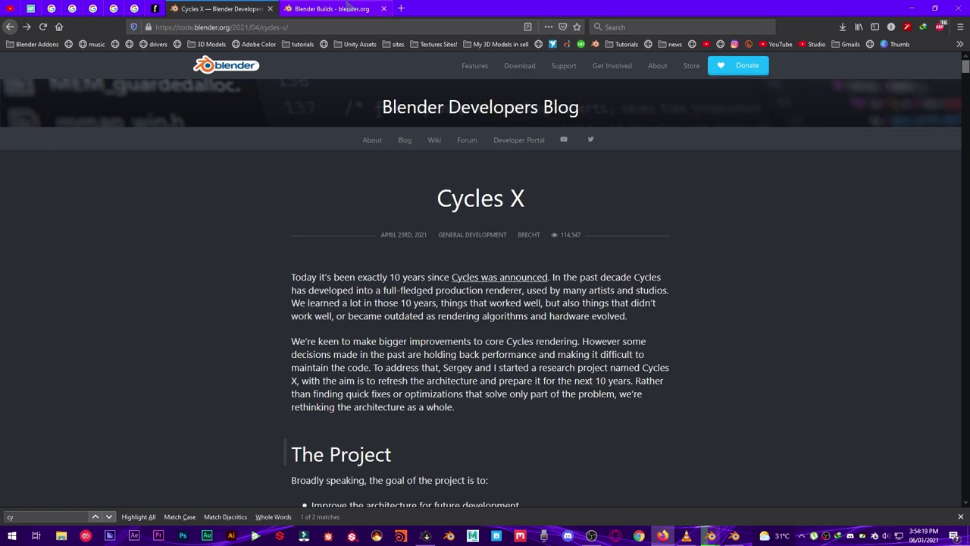
Step: Download the Blender 3.0.0 cycles-x build for Windows from the Experimental Builds page
{"action": "left_click", "coordinate": [338, 12]}
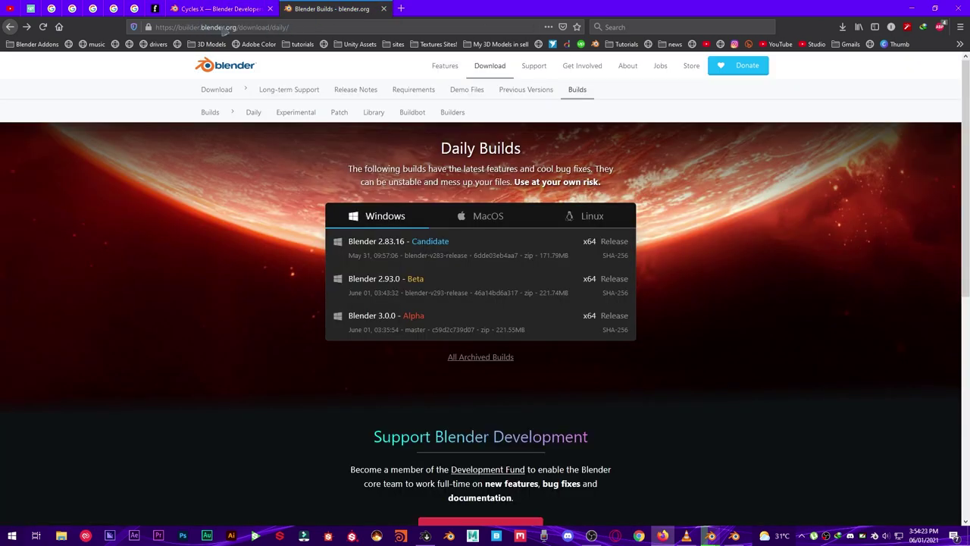
{"action": "left_click", "coordinate": [304, 114]}
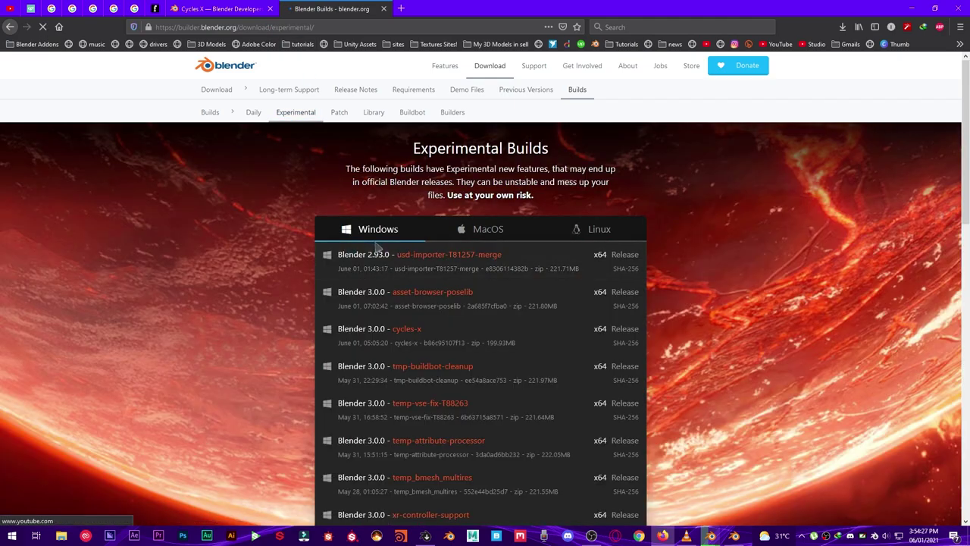
{"action": "scroll", "coordinate": [376, 247], "scroll_direction": "down", "scroll_amount": 3}
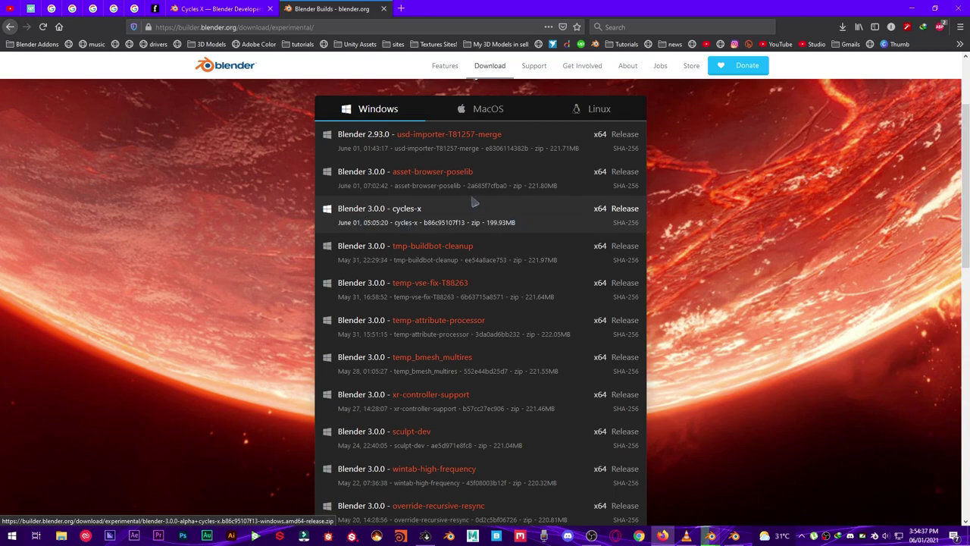
{"action": "left_click", "coordinate": [398, 219]}
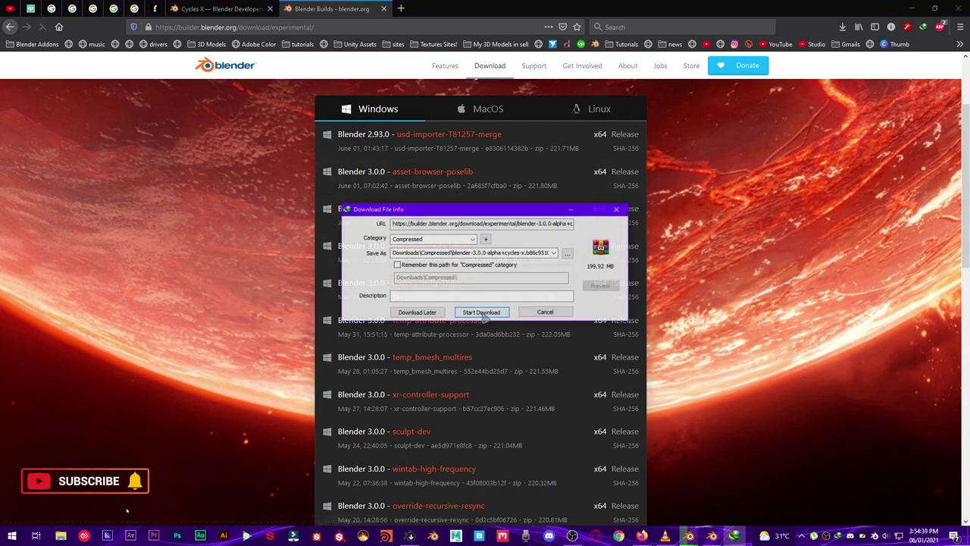
{"action": "left_click", "coordinate": [483, 314]}
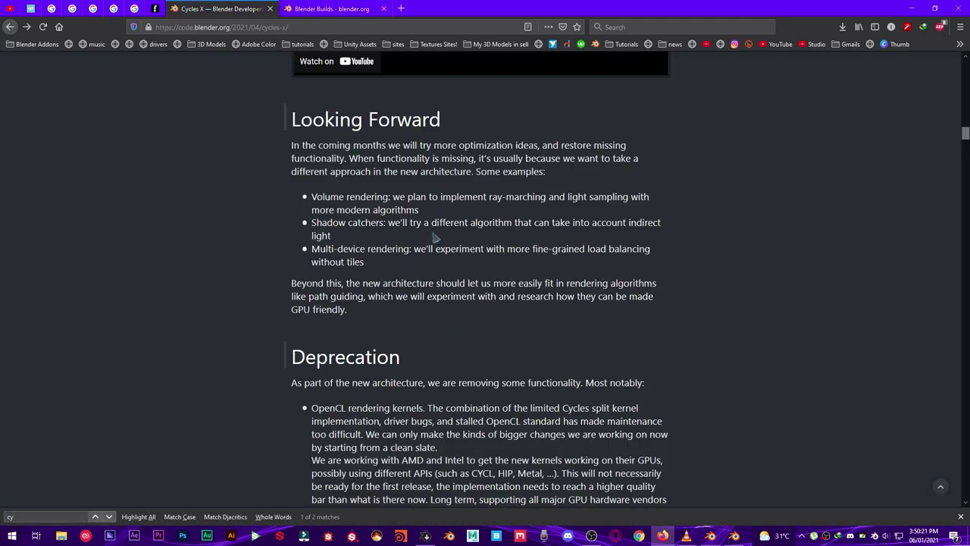
Step: Read the Cycles X article's Looking Forward and Deprecation sections and return to its beginning
{"action": "scroll", "coordinate": [433, 231], "scroll_direction": "down", "scroll_amount": 2}
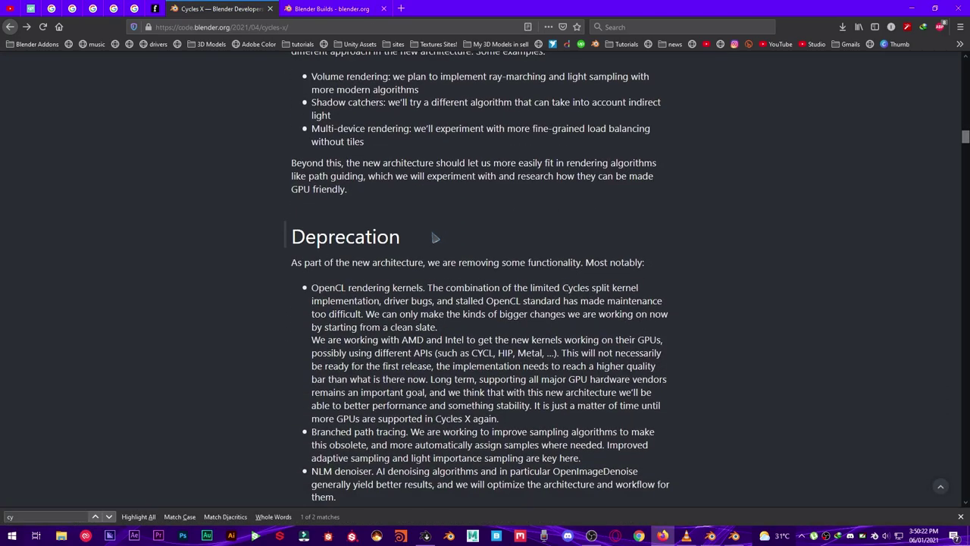
{"action": "scroll", "coordinate": [434, 238], "scroll_direction": "down", "scroll_amount": 3}
{"action": "scroll", "coordinate": [434, 238], "scroll_direction": "down", "scroll_amount": 2}
{"action": "scroll", "coordinate": [436, 239], "scroll_direction": "up", "scroll_amount": 15}
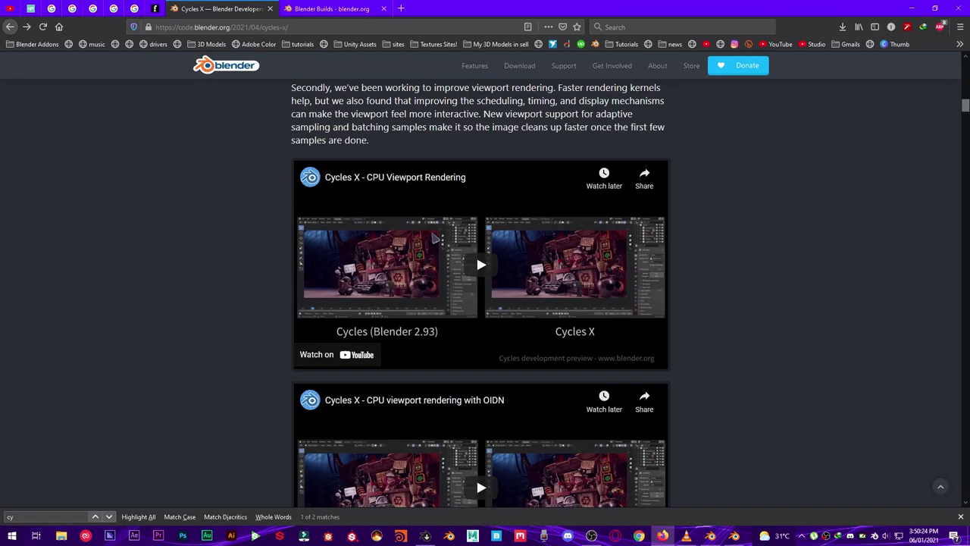
{"action": "scroll", "coordinate": [436, 239], "scroll_direction": "up", "scroll_amount": 12}
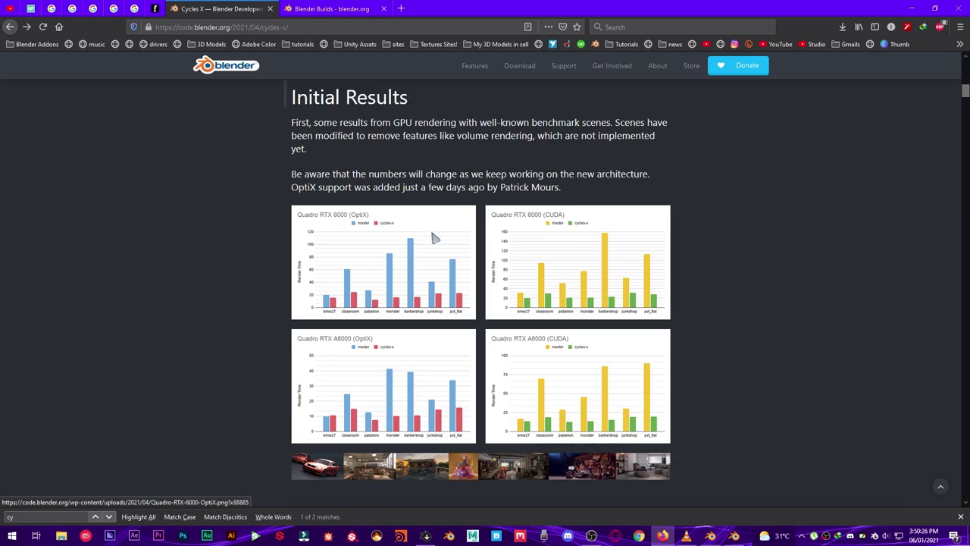
{"action": "scroll", "coordinate": [429, 235], "scroll_direction": "up", "scroll_amount": 5}
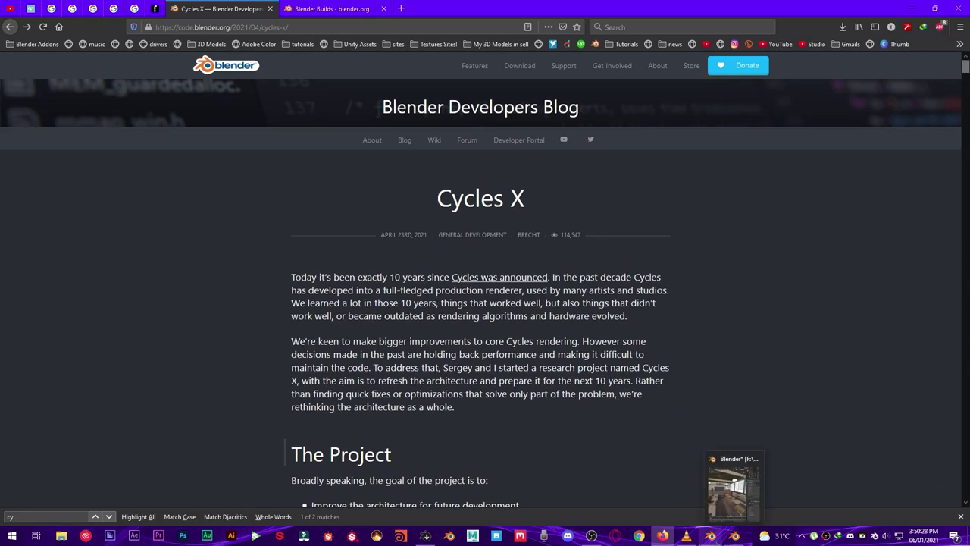
Step: Switch to Blender, bring up both classroom.blend windows side by side, and select the wall clock in the rendered one
{"action": "left_click", "coordinate": [711, 536]}
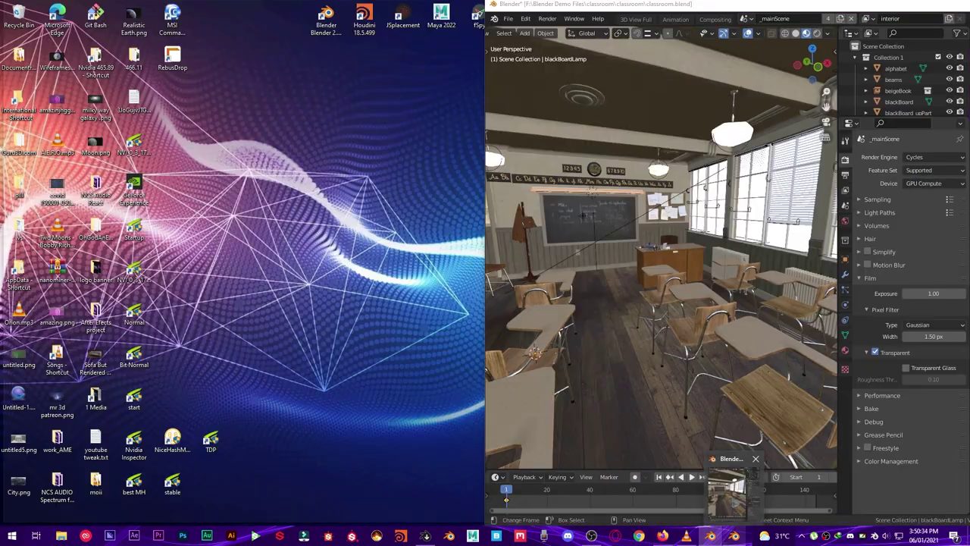
{"action": "key", "text": "alt+Tab"}
{"action": "key", "text": "alt+Tab"}
{"action": "key", "text": "alt+Tab"}
{"action": "left_click", "coordinate": [595, 170]}
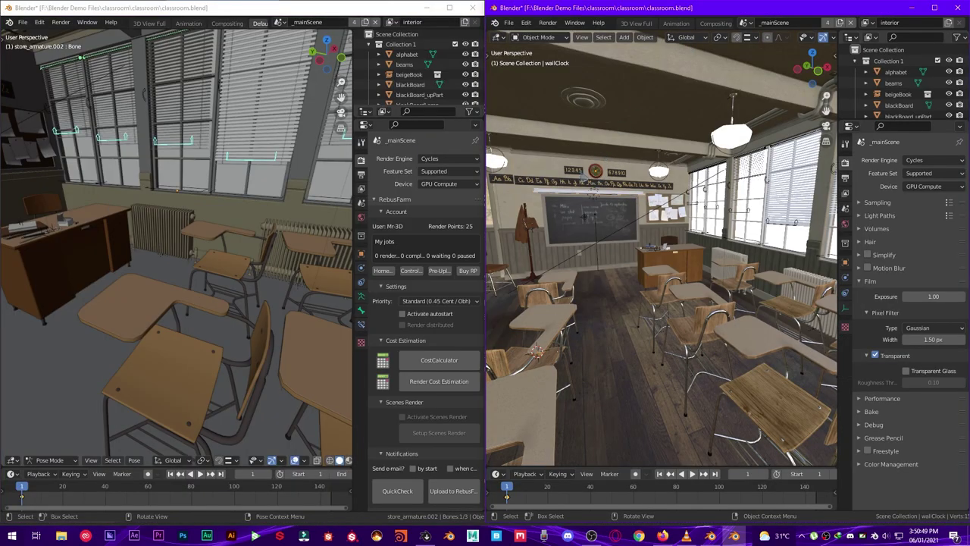
Step: Set the viewports of both Blender windows to the camera view of the classroom
{"action": "left_click", "coordinate": [298, 137]}
{"action": "scroll", "coordinate": [227, 214], "scroll_direction": "down", "scroll_amount": 3}
{"action": "key", "text": "KP_0"}
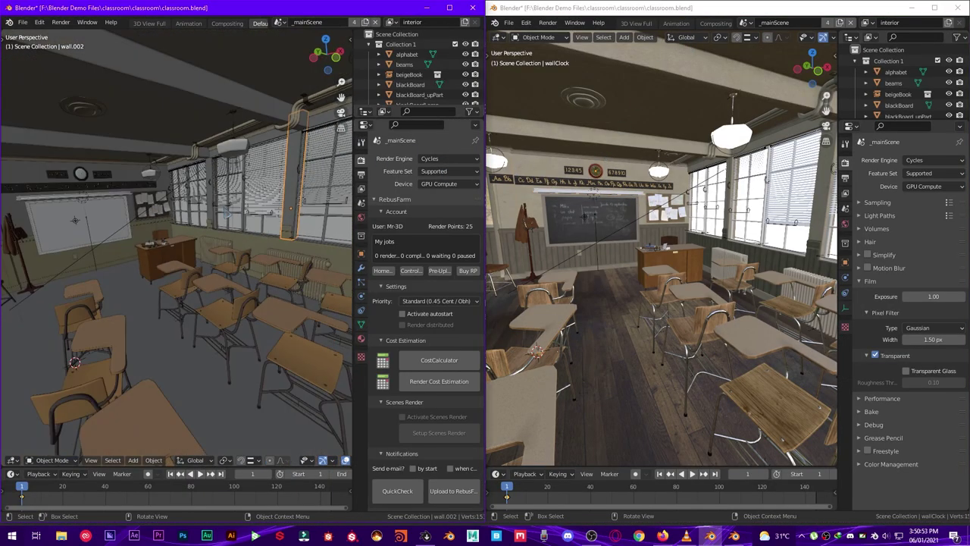
{"action": "left_click", "coordinate": [602, 272]}
{"action": "key", "text": "KP_0"}
{"action": "key", "text": "KP_0"}
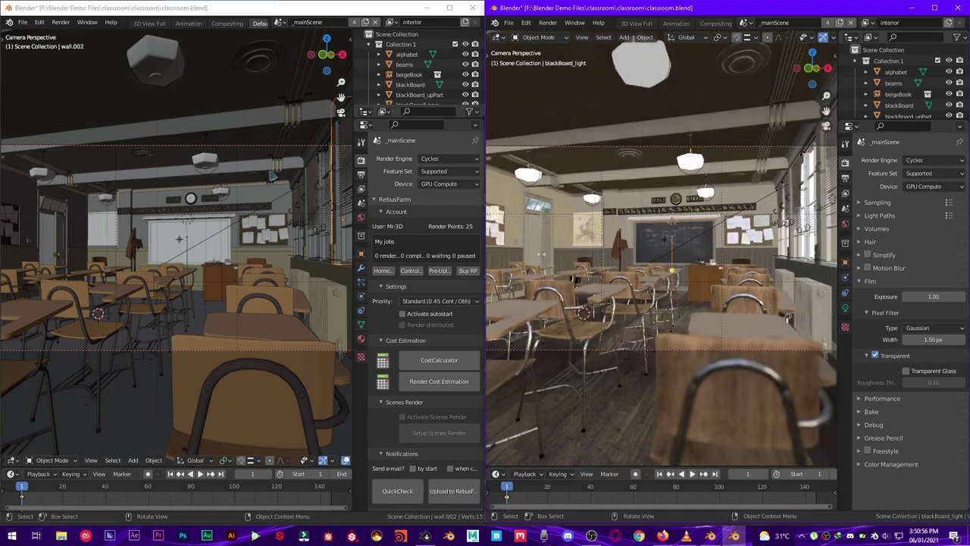
Step: Select the ceiling beams in the solid-shaded window and show its About Blender version information
{"action": "left_click", "coordinate": [48, 87]}
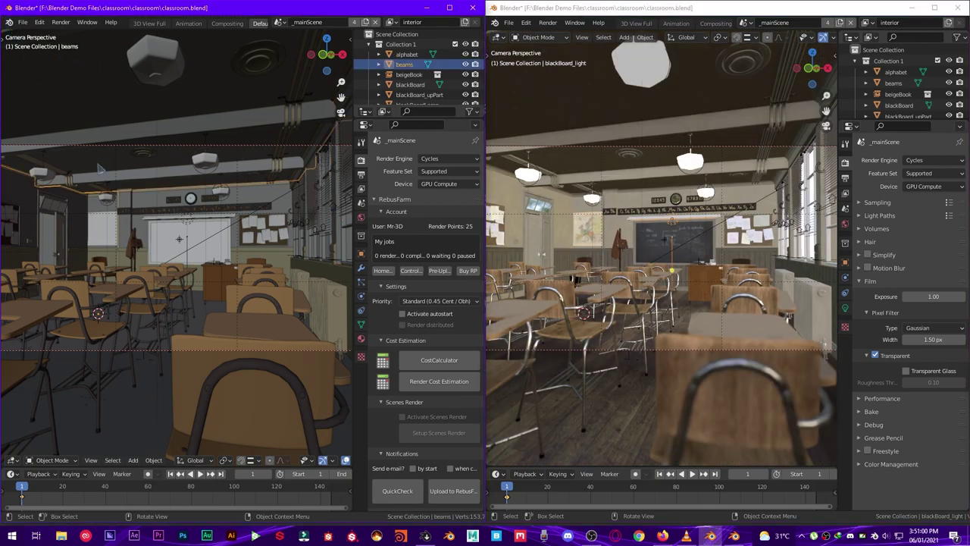
{"action": "left_click", "coordinate": [10, 22]}
{"action": "left_click", "coordinate": [37, 47]}
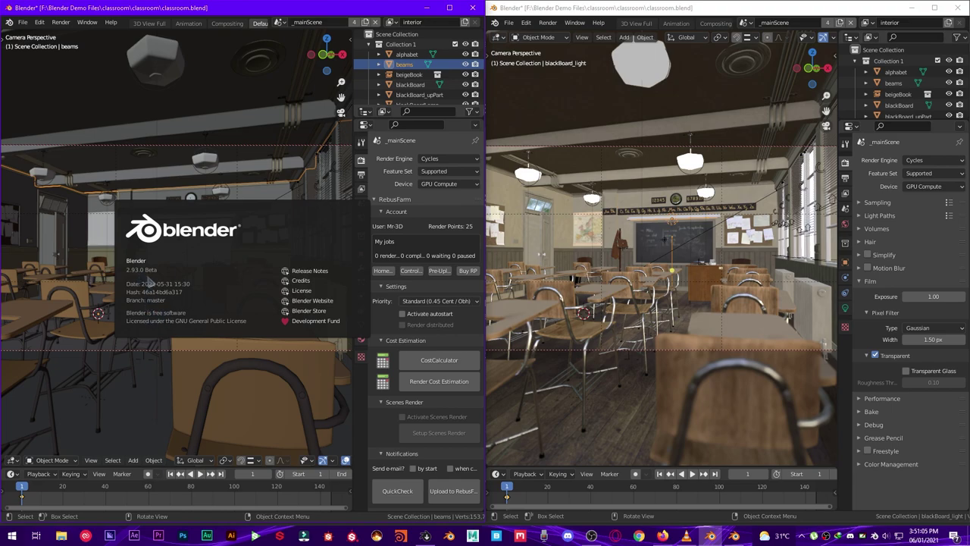
Step: Select the teacher's desk in the Cycles X window and show its About Blender version information
{"action": "left_click", "coordinate": [701, 276]}
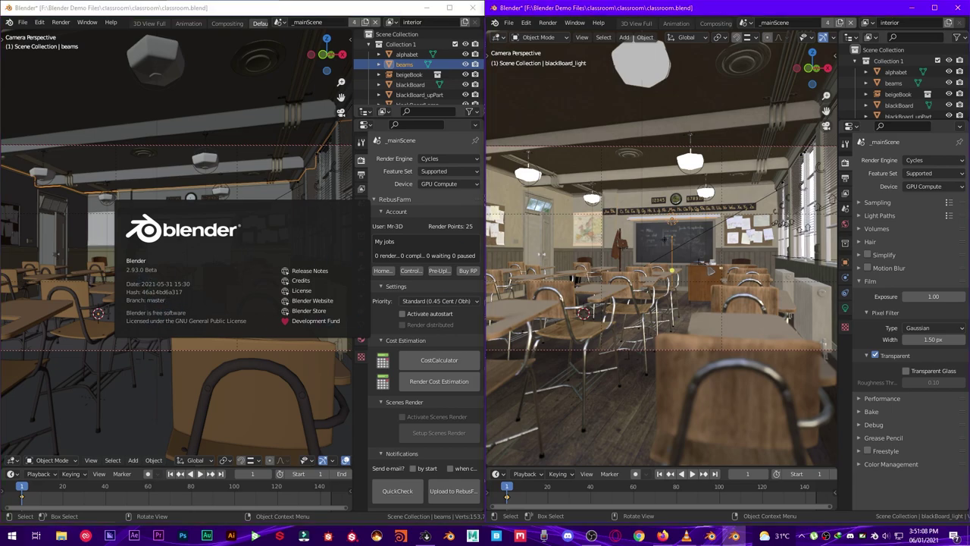
{"action": "left_click", "coordinate": [495, 23]}
{"action": "left_click", "coordinate": [520, 51]}
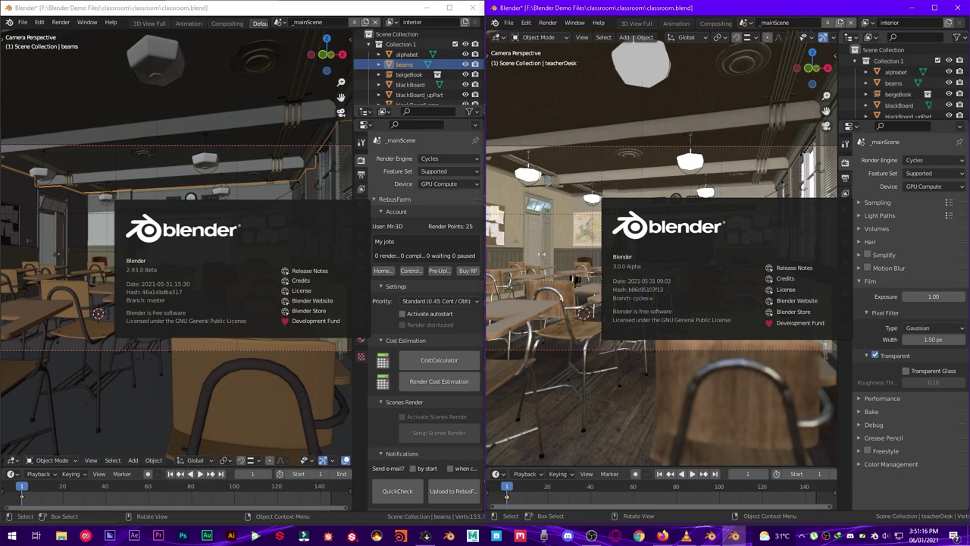
Step: Check the Cycles render devices in the Blender 2.93 window's system preferences and close them
{"action": "left_click", "coordinate": [470, 188]}
{"action": "scroll", "coordinate": [311, 48], "scroll_direction": "down", "scroll_amount": 3}
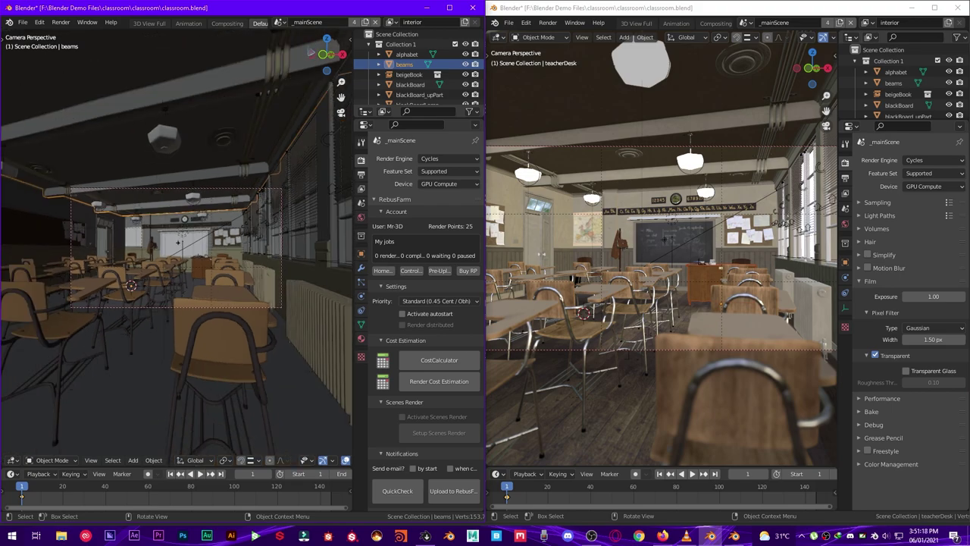
{"action": "scroll", "coordinate": [308, 52], "scroll_direction": "up", "scroll_amount": 3}
{"action": "scroll", "coordinate": [294, 420], "scroll_direction": "down", "scroll_amount": 1}
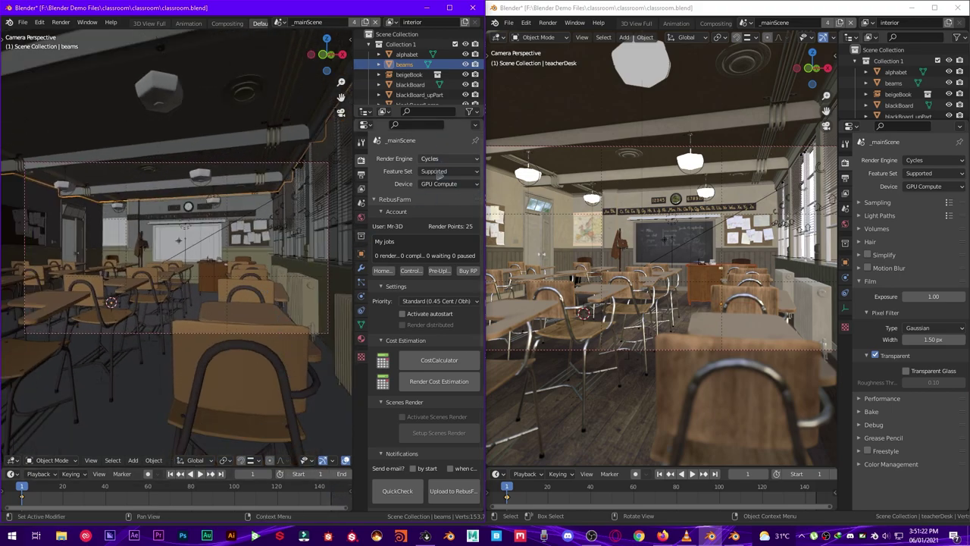
{"action": "left_click", "coordinate": [42, 23]}
{"action": "left_click", "coordinate": [66, 178]}
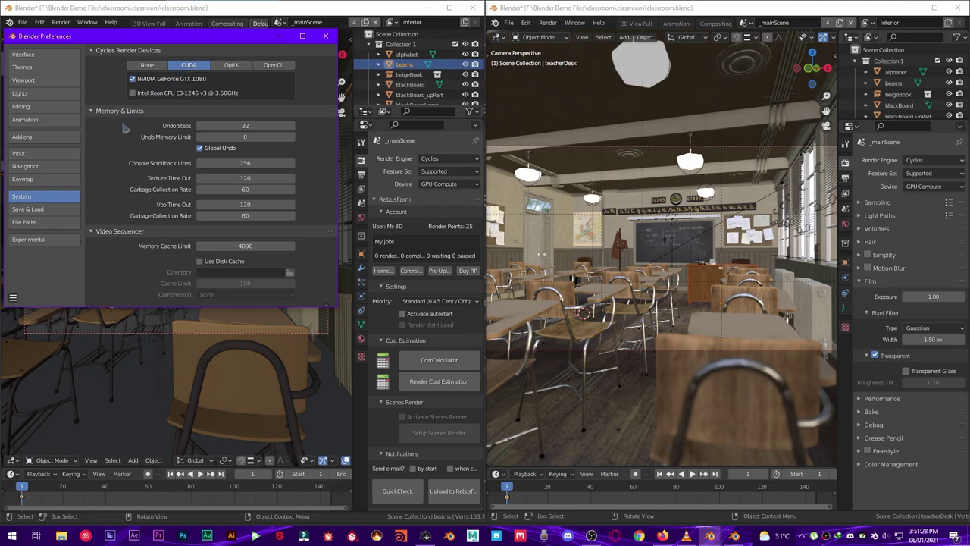
{"action": "left_click", "coordinate": [326, 36]}
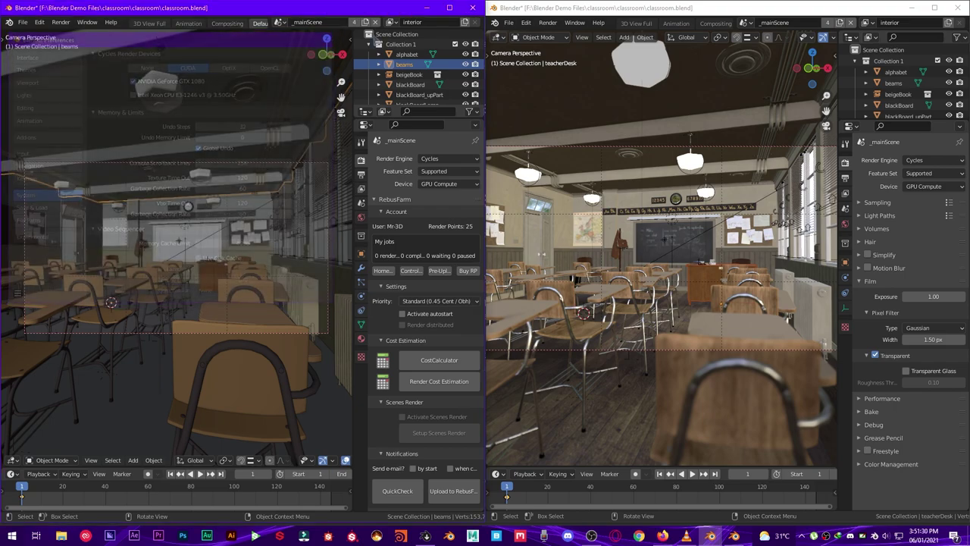
Step: Check the Cycles render devices in the Cycles X window's system preferences and close them
{"action": "left_click", "coordinate": [509, 22]}
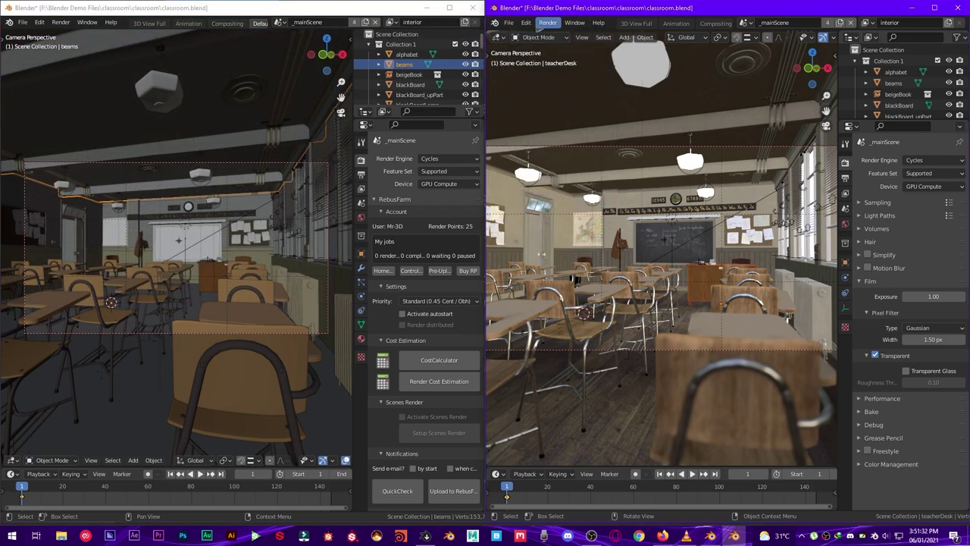
{"action": "left_click", "coordinate": [526, 22]}
{"action": "left_click", "coordinate": [547, 189]}
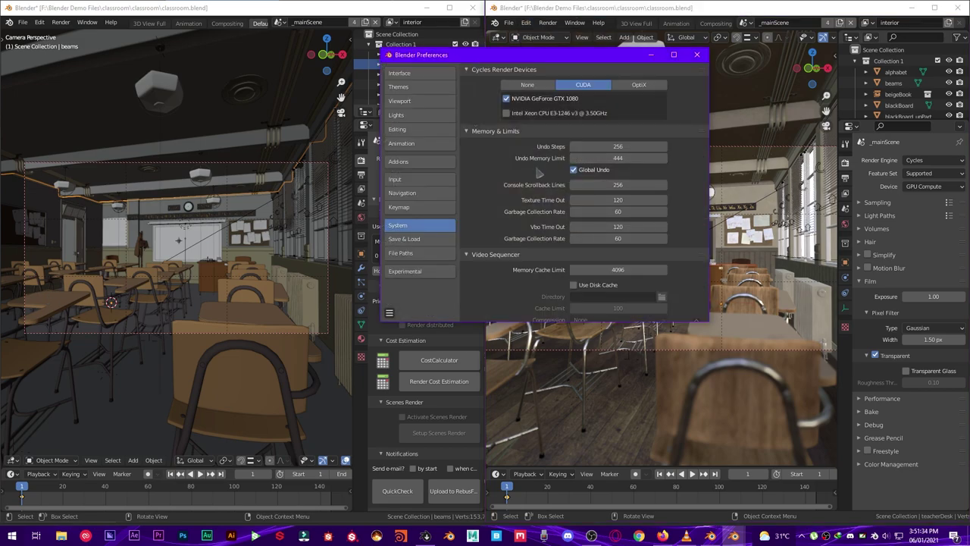
{"action": "left_click", "coordinate": [699, 55]}
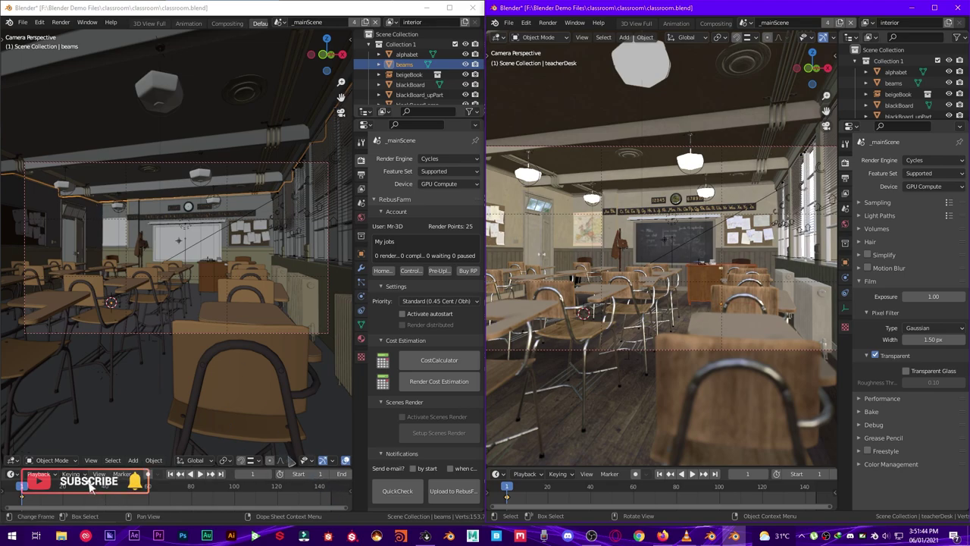
Step: Examine the classroom from several angles with rendered viewport shading in the Blender 2.93 window, and return it to solid shading
{"action": "scroll", "coordinate": [296, 460], "scroll_direction": "down", "scroll_amount": 3}
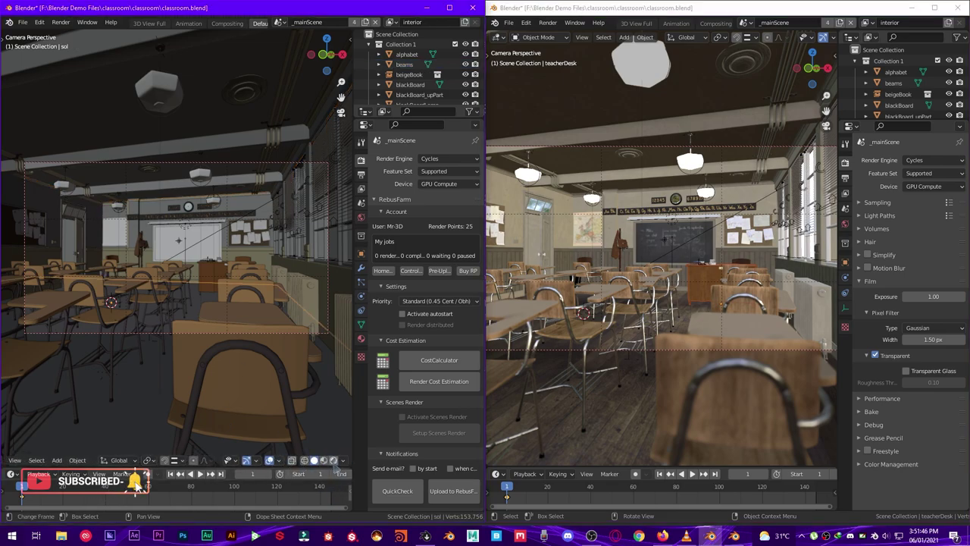
{"action": "left_click", "coordinate": [334, 460]}
{"action": "scroll", "coordinate": [167, 256], "scroll_direction": "up", "scroll_amount": 4}
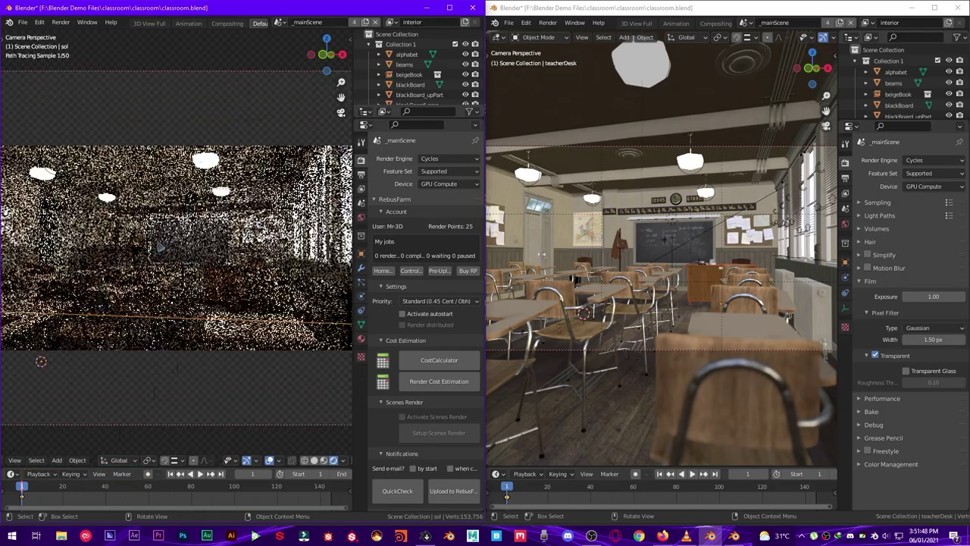
{"action": "middle_click_drag", "start_coordinate": [167, 256], "coordinate": [155, 248]}
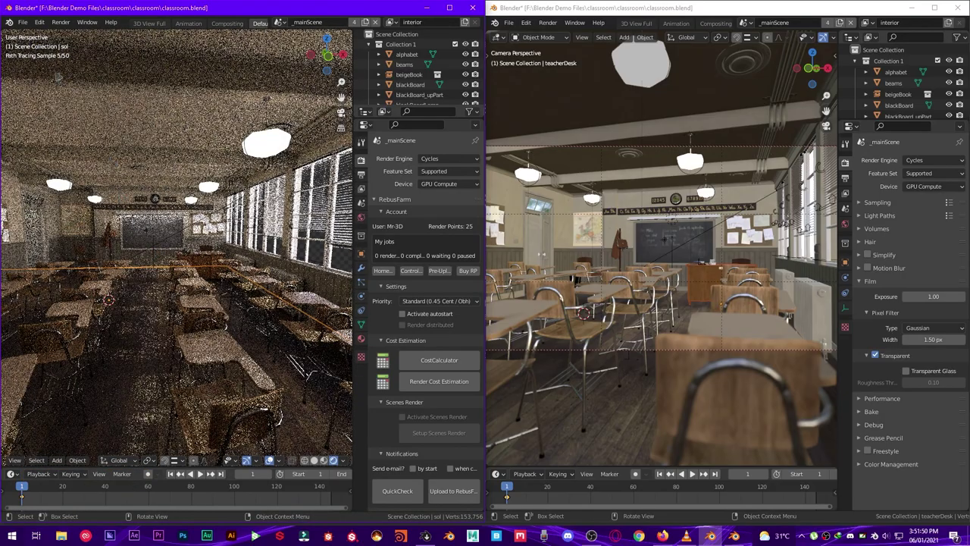
{"action": "scroll", "coordinate": [150, 300], "scroll_direction": "up", "scroll_amount": 4}
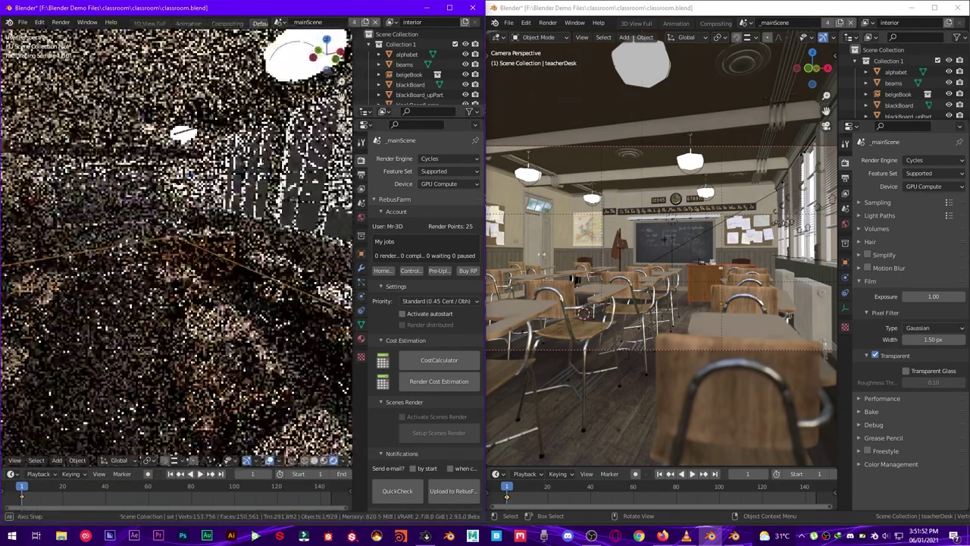
{"action": "middle_click_drag", "start_coordinate": [114, 292], "coordinate": [150, 299]}
{"action": "scroll", "coordinate": [150, 300], "scroll_direction": "down", "scroll_amount": 4}
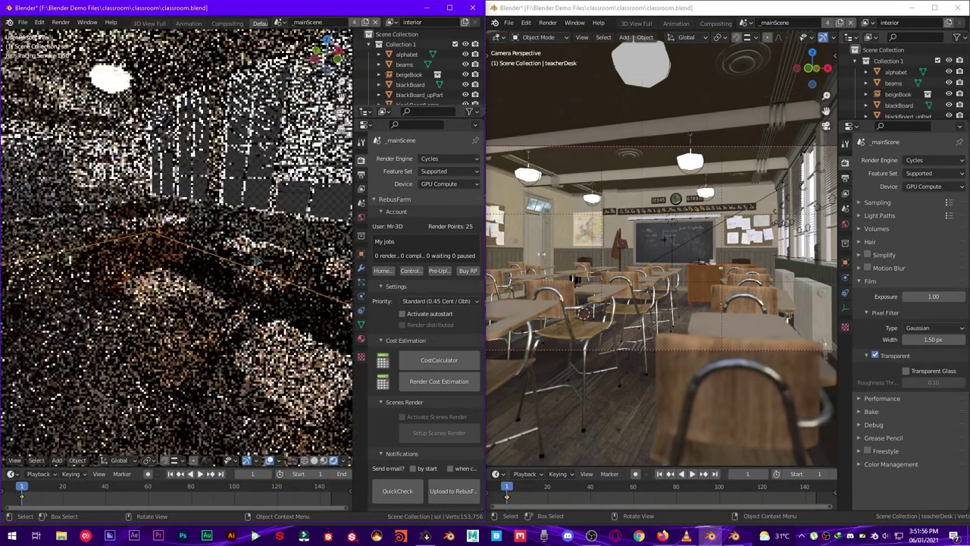
{"action": "middle_click_drag", "start_coordinate": [257, 260], "coordinate": [201, 252]}
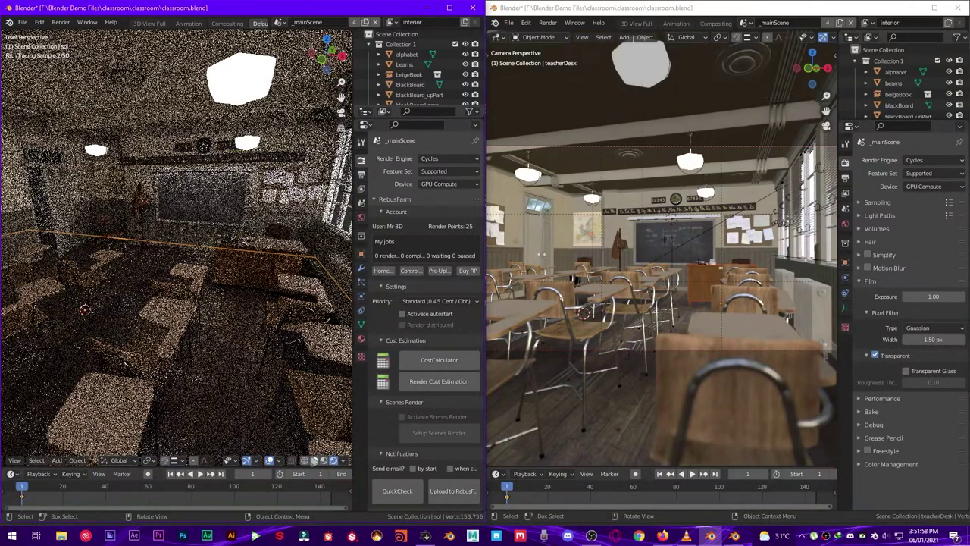
{"action": "left_click", "coordinate": [314, 460]}
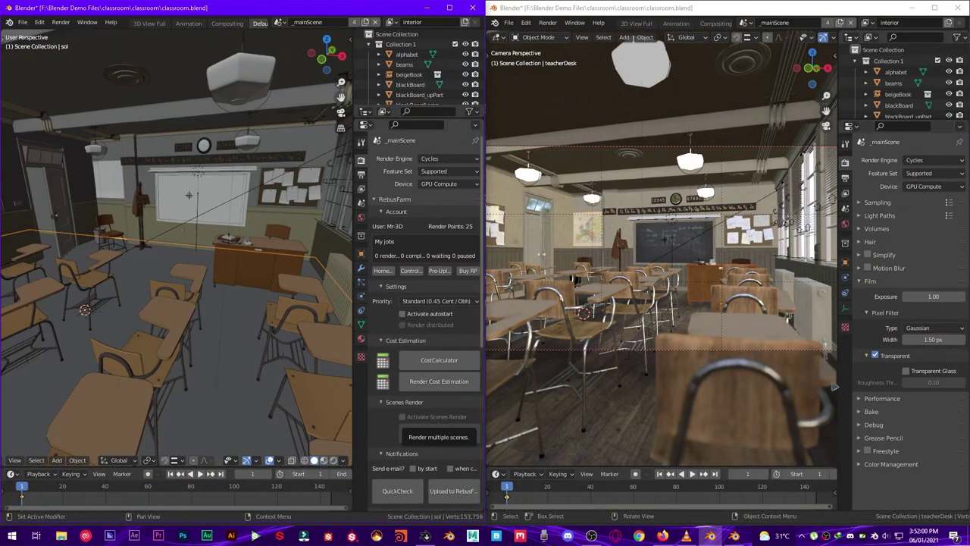
Step: Switch the Cycles X viewport to rendered shading and look around the classroom towards the windows and the teacher's desk
{"action": "left_click", "coordinate": [817, 37]}
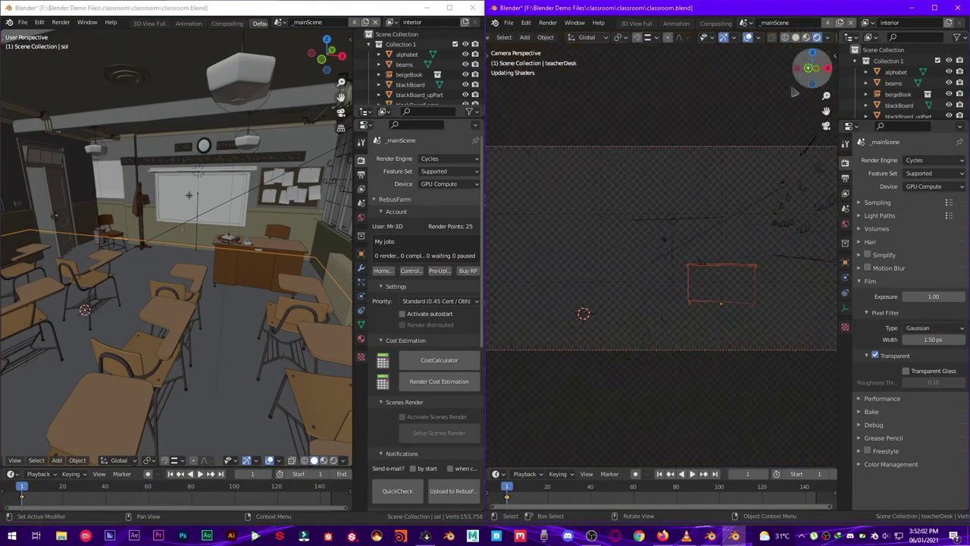
{"action": "middle_click_drag", "start_coordinate": [658, 265], "coordinate": [647, 291]}
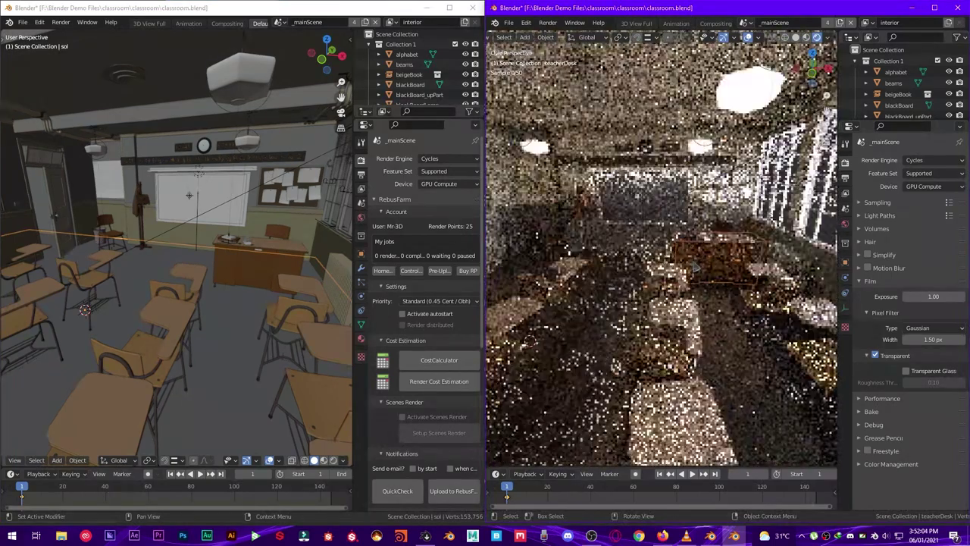
{"action": "scroll", "coordinate": [646, 290], "scroll_direction": "up", "scroll_amount": 3}
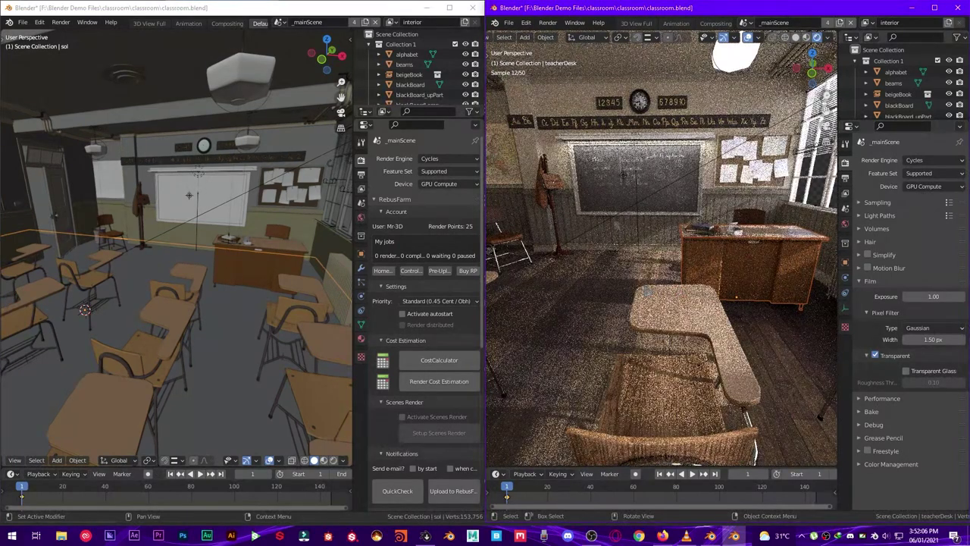
{"action": "middle_click_drag", "start_coordinate": [552, 353], "coordinate": [692, 324]}
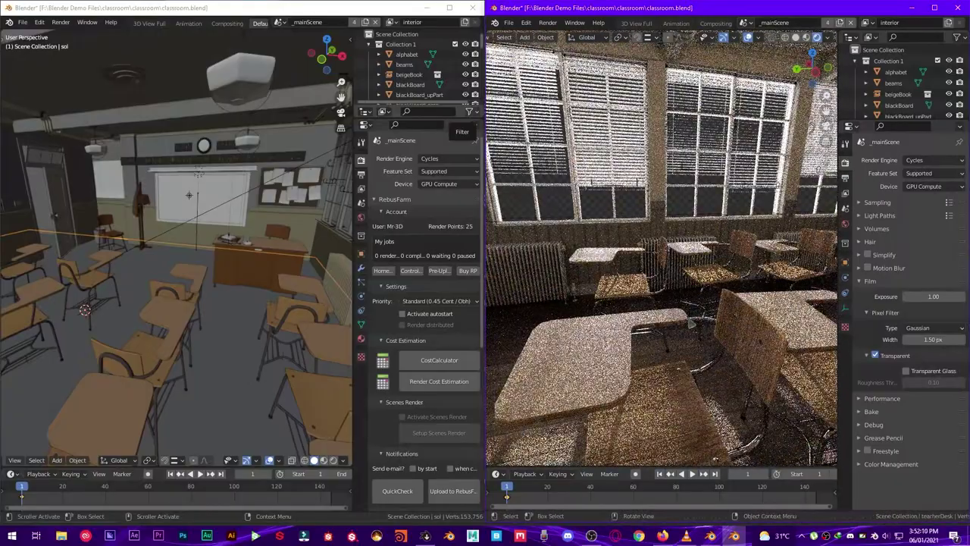
{"action": "middle_click_drag", "start_coordinate": [656, 278], "coordinate": [488, 228]}
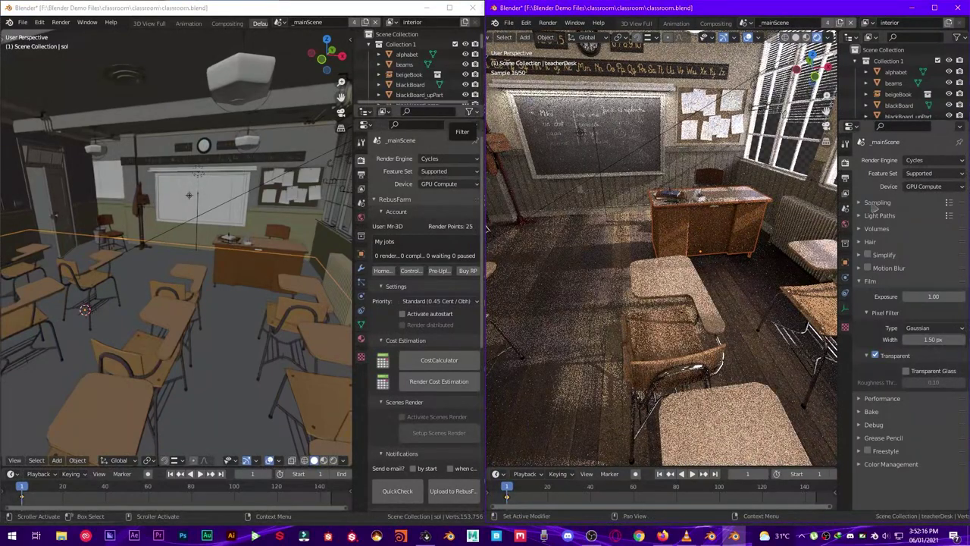
Step: Enable render denoising with OpenImageDenoise in the sampling settings of the Cycles X window
{"action": "left_click", "coordinate": [864, 205]}
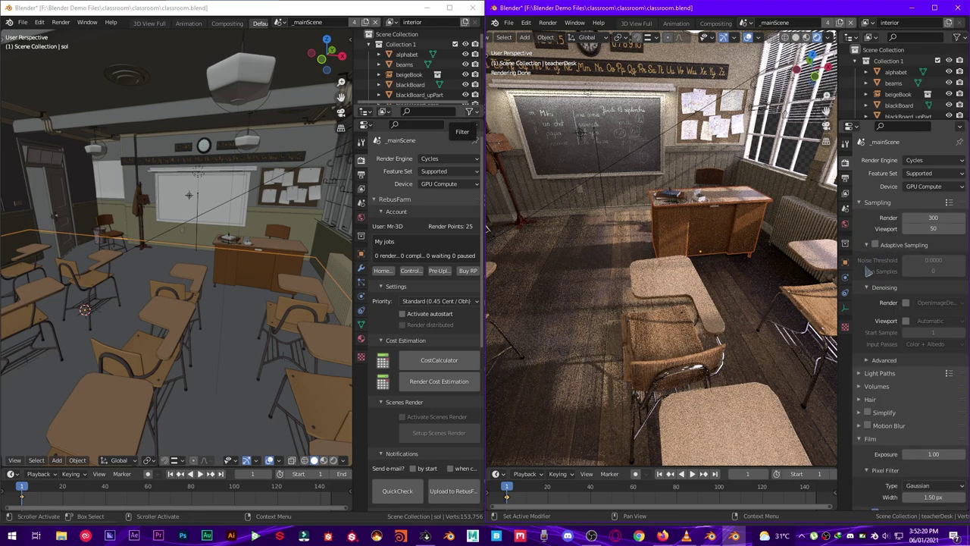
{"action": "left_click", "coordinate": [868, 245]}
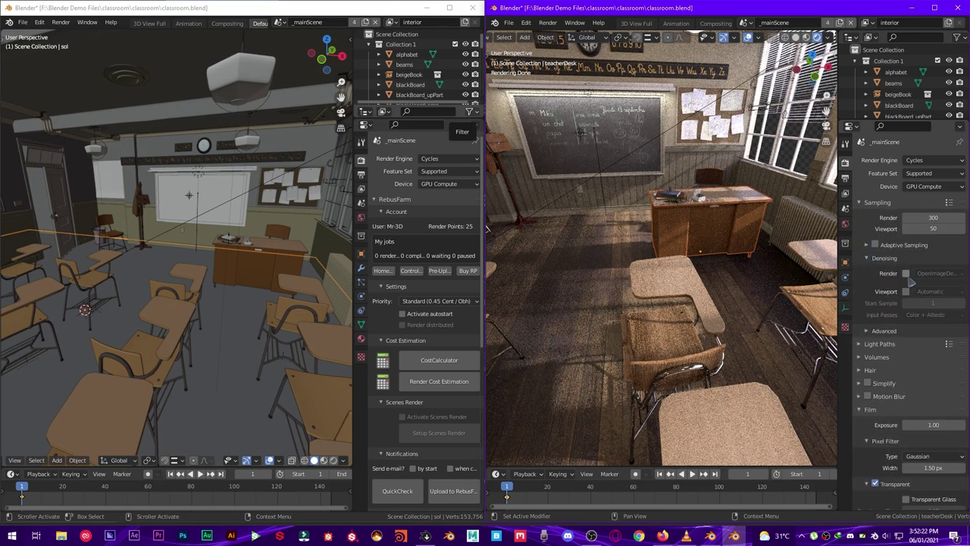
{"action": "left_click", "coordinate": [921, 275]}
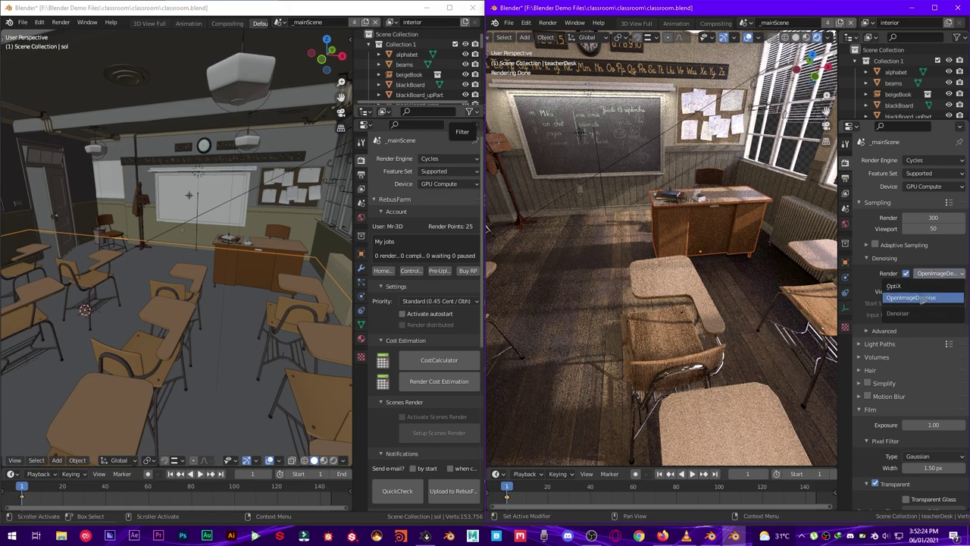
{"action": "left_click", "coordinate": [919, 296]}
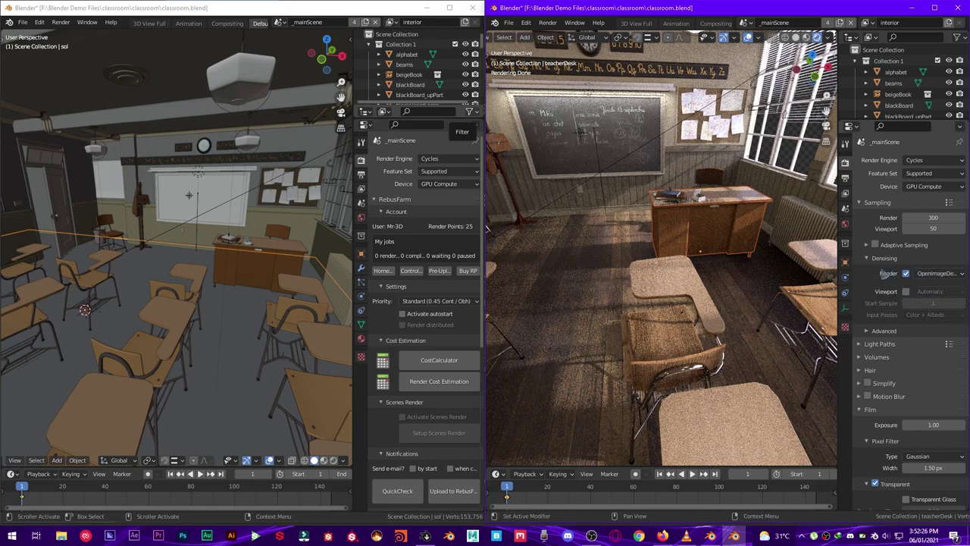
Step: Enable render denoising with OpenImageDenoise in the sampling settings of the Blender 2.93 window, keeping the Path Tracing integrator
{"action": "left_click", "coordinate": [389, 200]}
{"action": "left_click", "coordinate": [390, 211]}
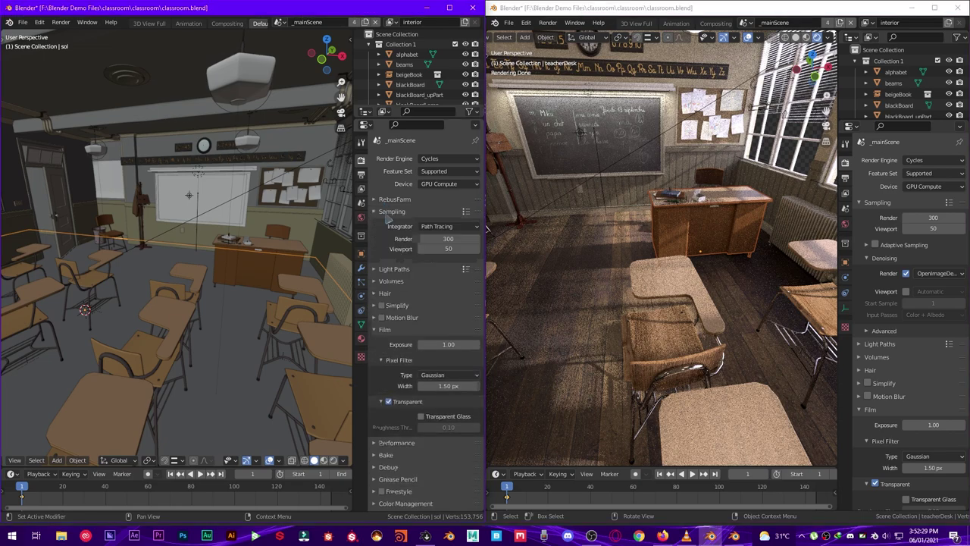
{"action": "left_click", "coordinate": [445, 228]}
{"action": "left_click", "coordinate": [430, 220]}
{"action": "left_click", "coordinate": [388, 276]}
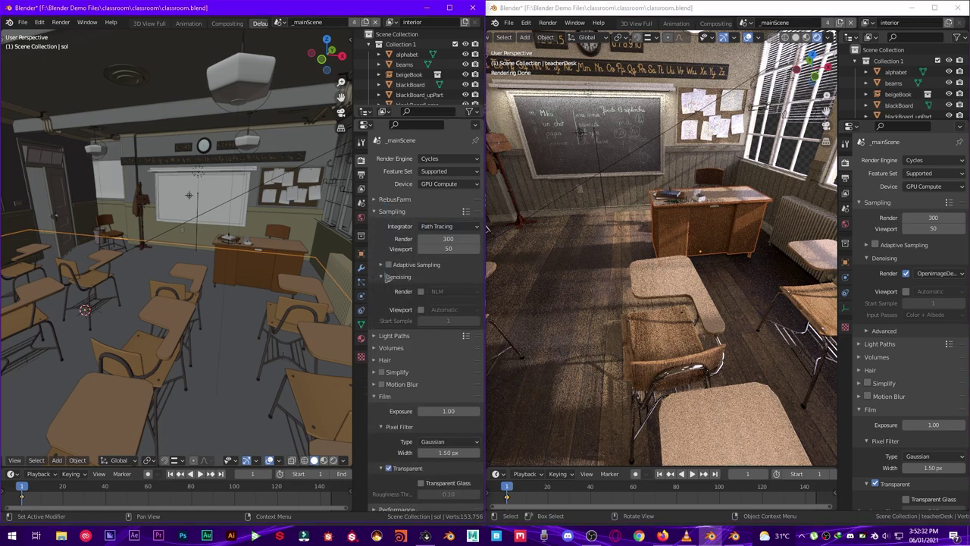
{"action": "scroll", "coordinate": [417, 289], "scroll_direction": "down", "scroll_amount": 1}
{"action": "left_click", "coordinate": [447, 271]}
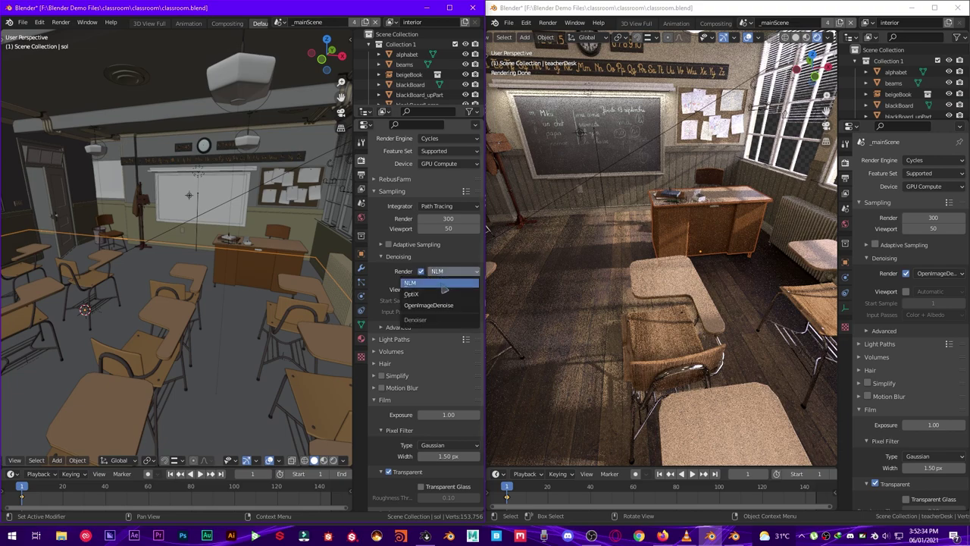
{"action": "left_click", "coordinate": [446, 302]}
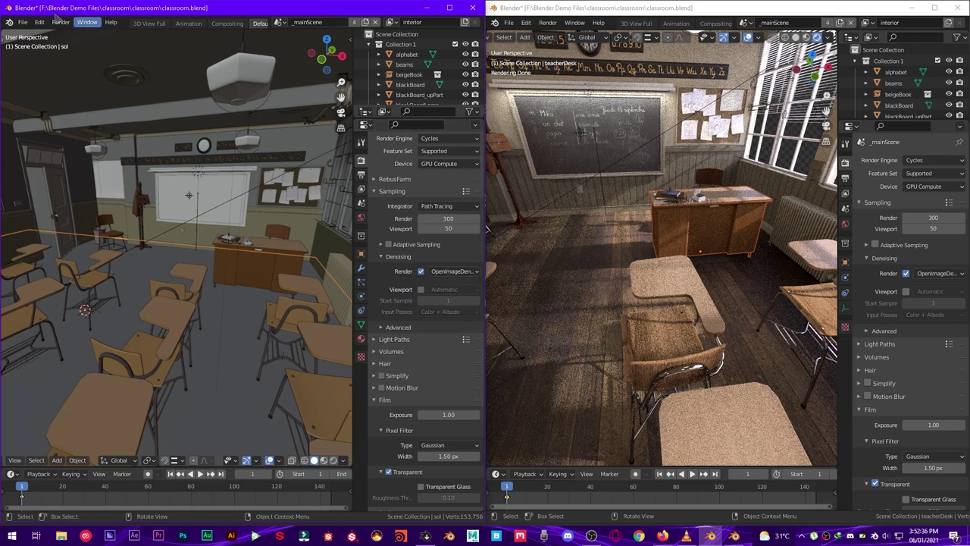
Step: Render the classroom still image in the Blender 2.93 window
{"action": "left_click", "coordinate": [39, 22]}
{"action": "mouse_move", "coordinate": [60, 22]}
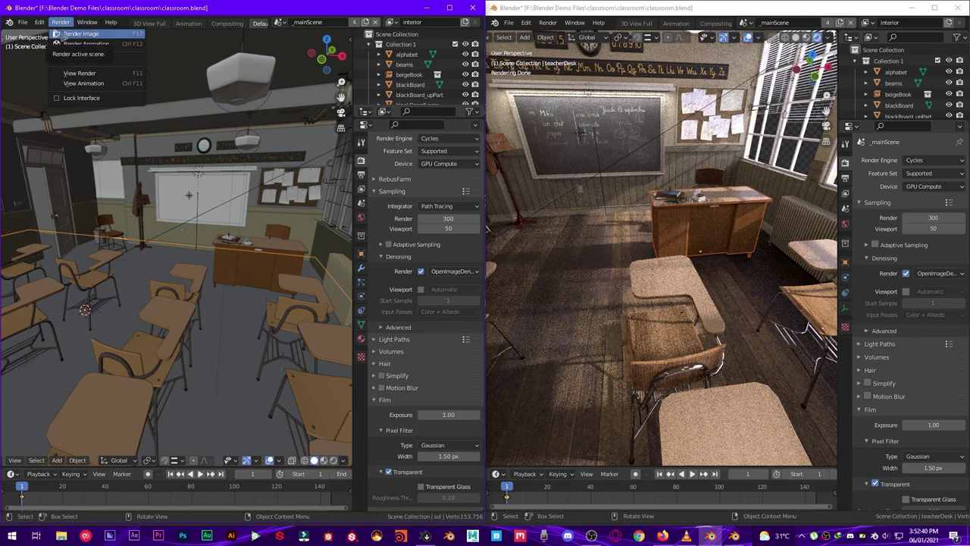
{"action": "left_click", "coordinate": [79, 34]}
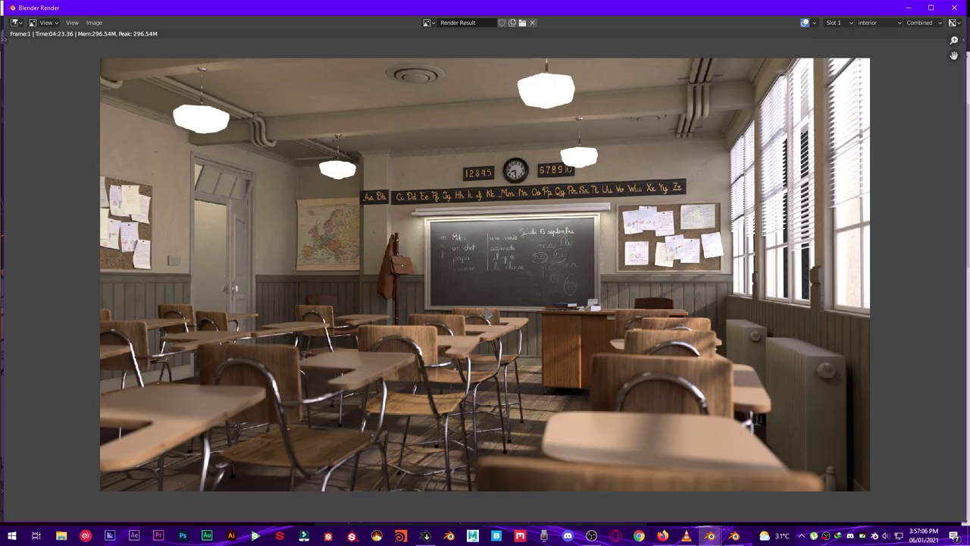
Step: Check the render time of the finished Blender 2.93 image and maximize its render window again
{"action": "middle_click_drag", "start_coordinate": [211, 81], "coordinate": [212, 93]}
{"action": "left_click_drag", "start_coordinate": [90, 8], "coordinate": [238, 118]}
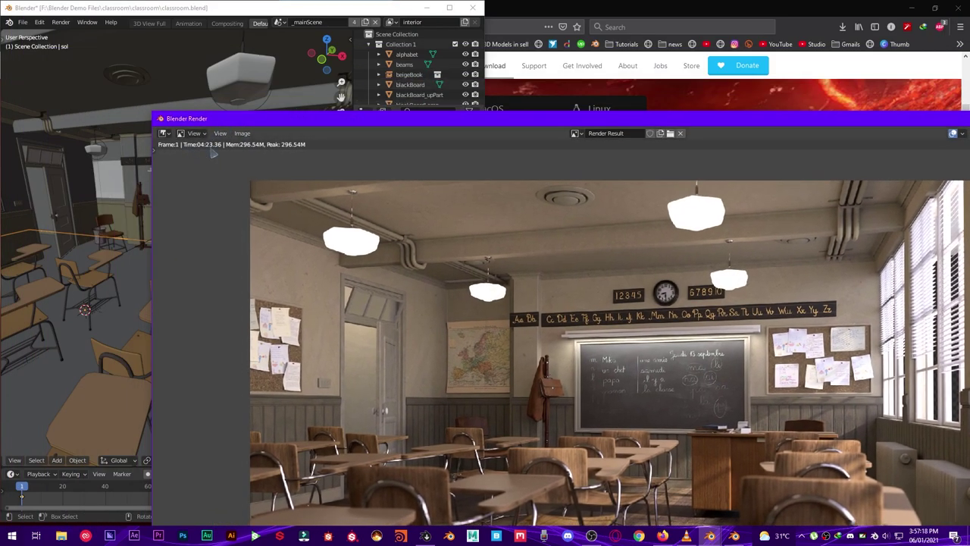
{"action": "key", "text": "super+Up"}
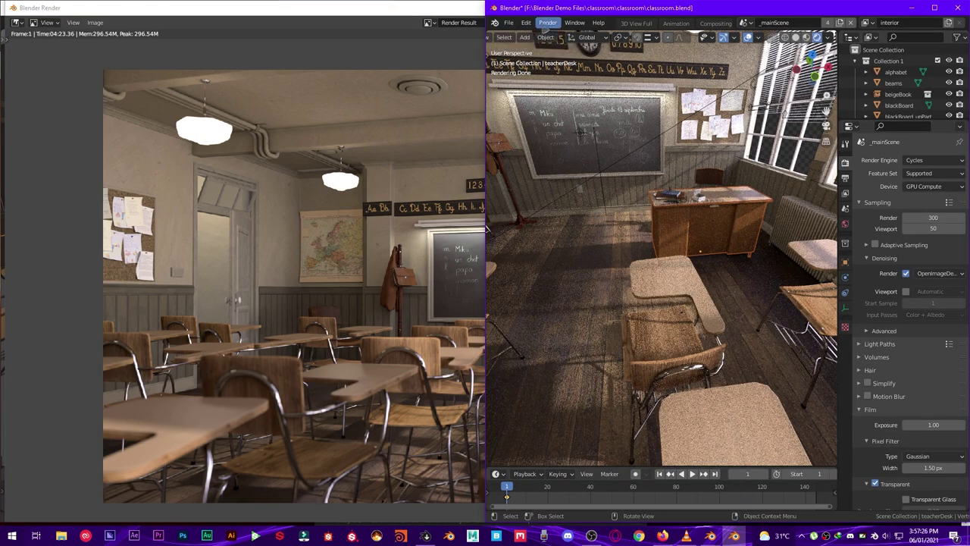
Step: Show the About Blender version information in the Cycles X window again
{"action": "left_click", "coordinate": [495, 22]}
{"action": "left_click", "coordinate": [531, 43]}
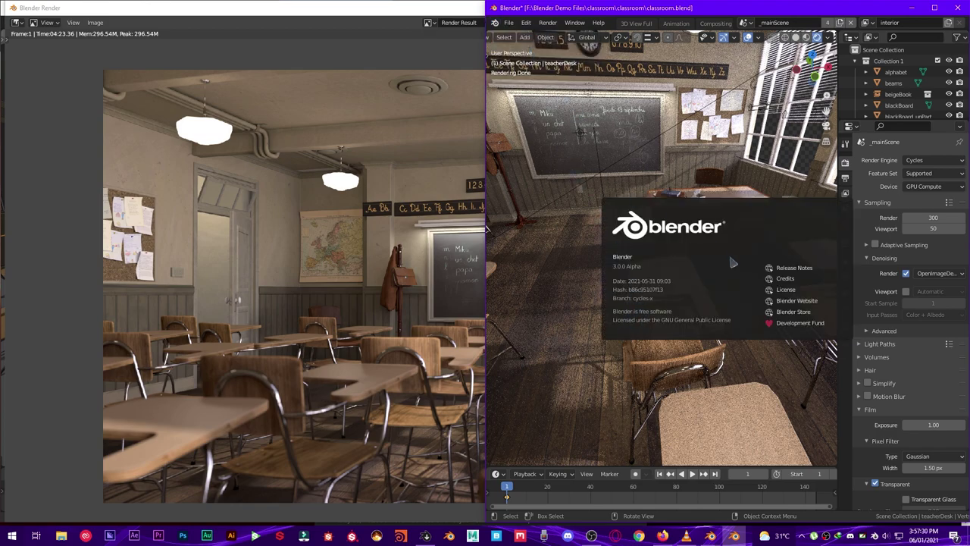
Step: Switch the Cycles X viewport to solid shading and render the classroom still image in that window
{"action": "left_click", "coordinate": [526, 23]}
{"action": "mouse_move", "coordinate": [548, 24]}
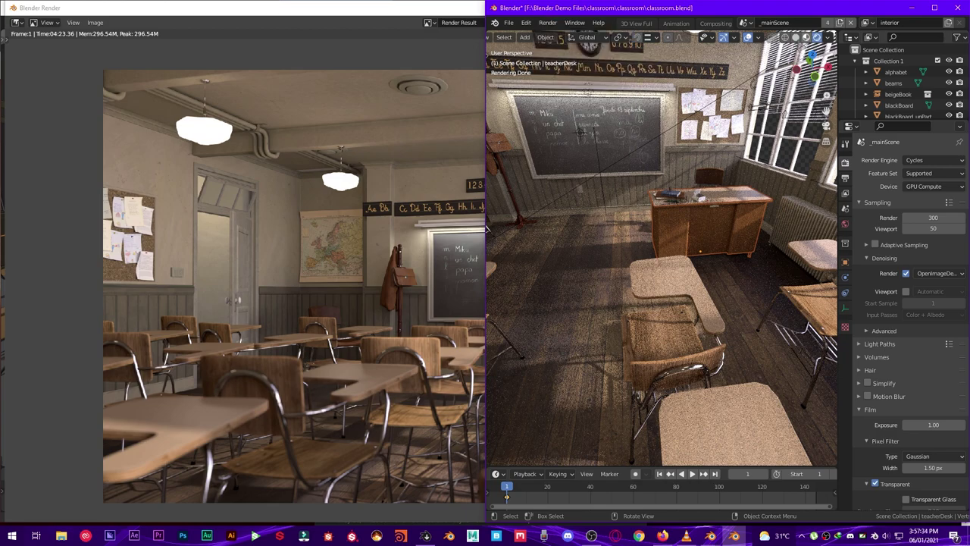
{"action": "left_click", "coordinate": [795, 37]}
{"action": "left_click", "coordinate": [547, 22]}
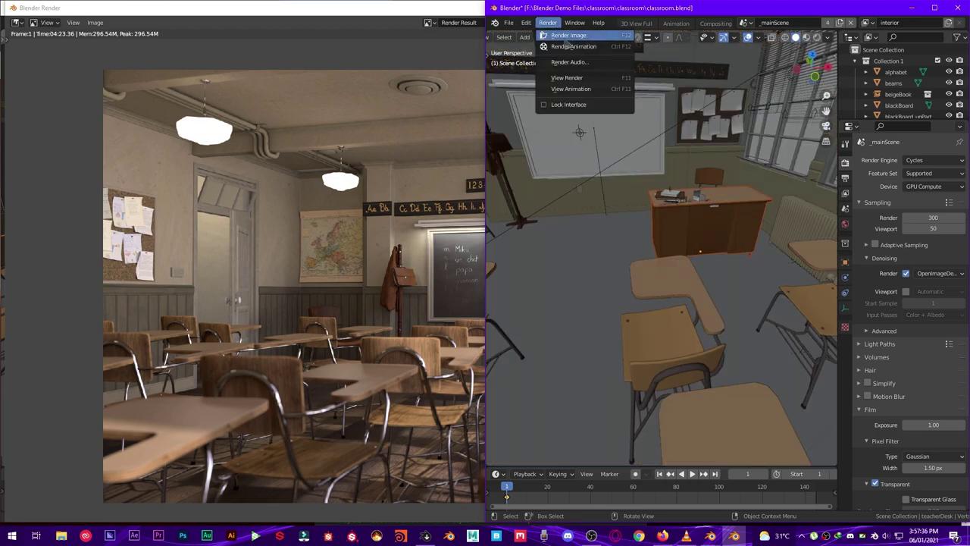
{"action": "left_click", "coordinate": [567, 38]}
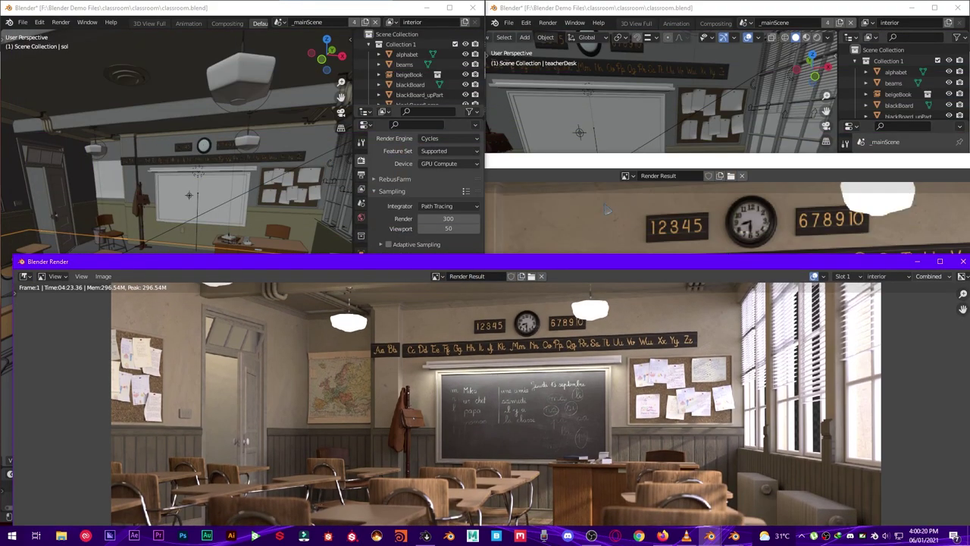
Step: Compare the render times of the finished Cycles X and Blender 2.93 classroom images with their render windows side by side
{"action": "left_click", "coordinate": [600, 183]}
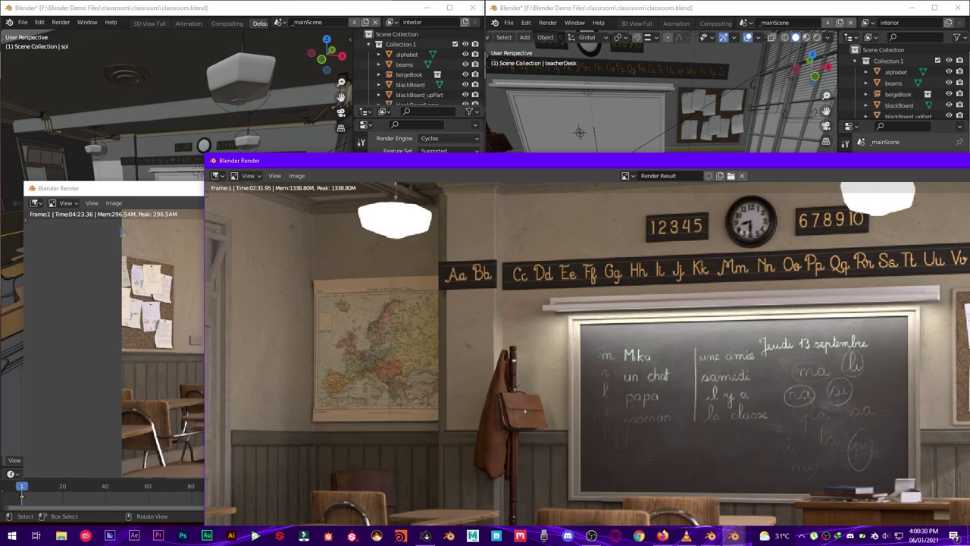
{"action": "left_click_drag", "start_coordinate": [306, 166], "coordinate": [304, 194]}
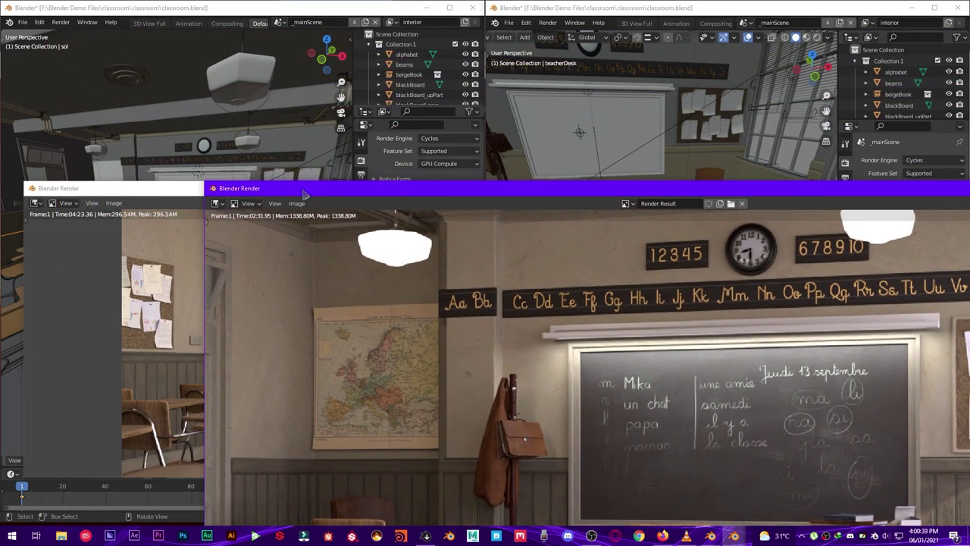
{"action": "left_click", "coordinate": [197, 199]}
Step: Close both classroom render windows, first the Blender 2.93 one and then the Cycles X one
{"action": "left_click_drag", "start_coordinate": [868, 190], "coordinate": [739, 133]}
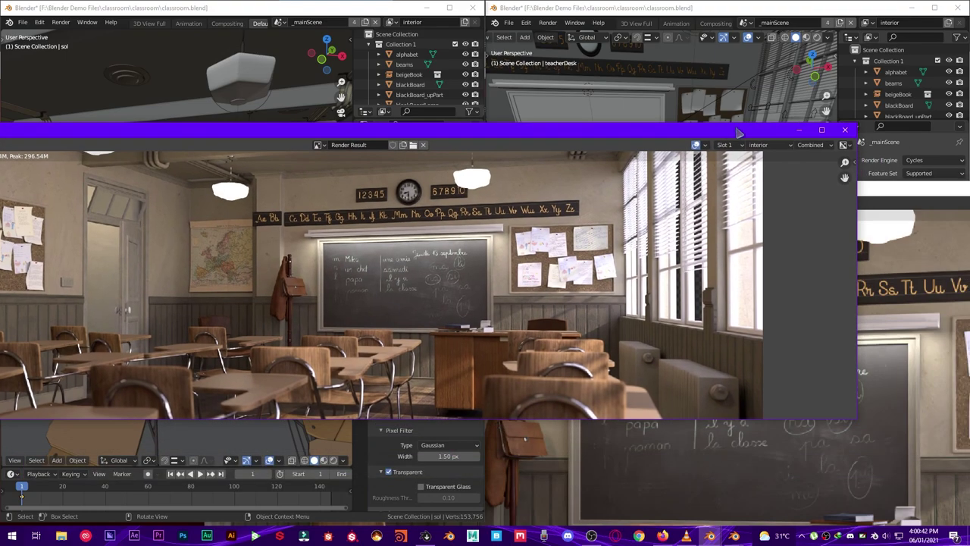
{"action": "left_click", "coordinate": [845, 131]}
{"action": "left_click_drag", "start_coordinate": [823, 189], "coordinate": [541, 123]}
{"action": "left_click", "coordinate": [876, 122]}
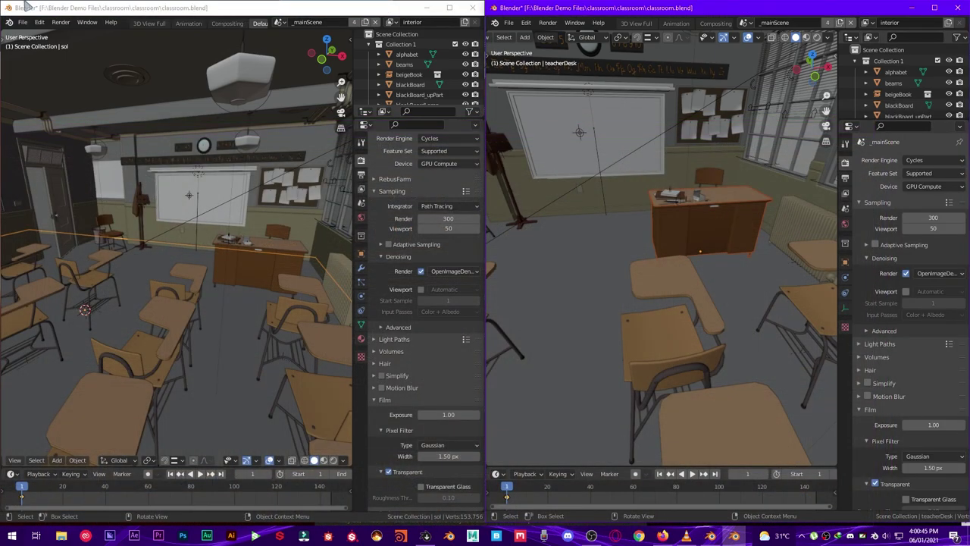
Step: Quit the classroom file in the Blender 2.93 window without saving the changes
{"action": "left_click", "coordinate": [26, 28]}
{"action": "left_click", "coordinate": [24, 22]}
{"action": "left_click", "coordinate": [34, 225]}
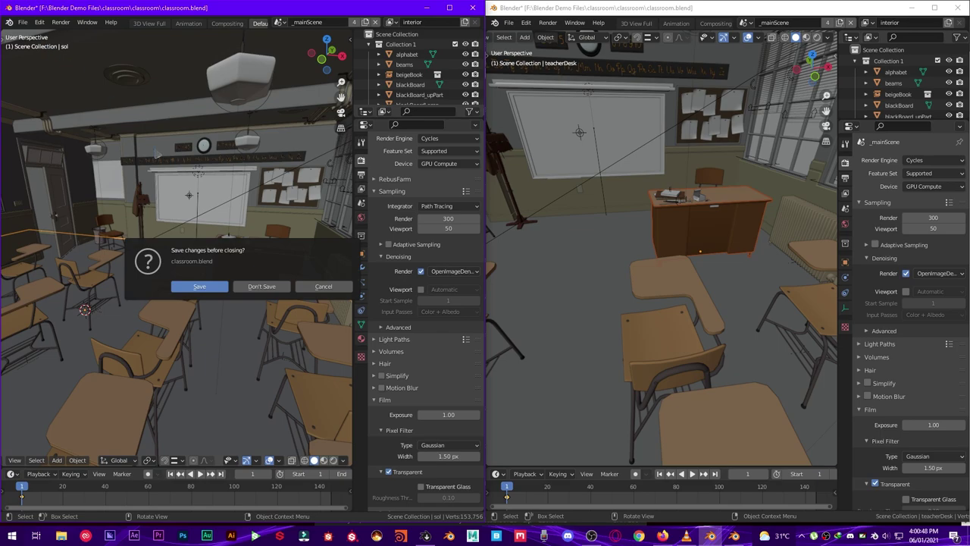
{"action": "left_click", "coordinate": [257, 286]}
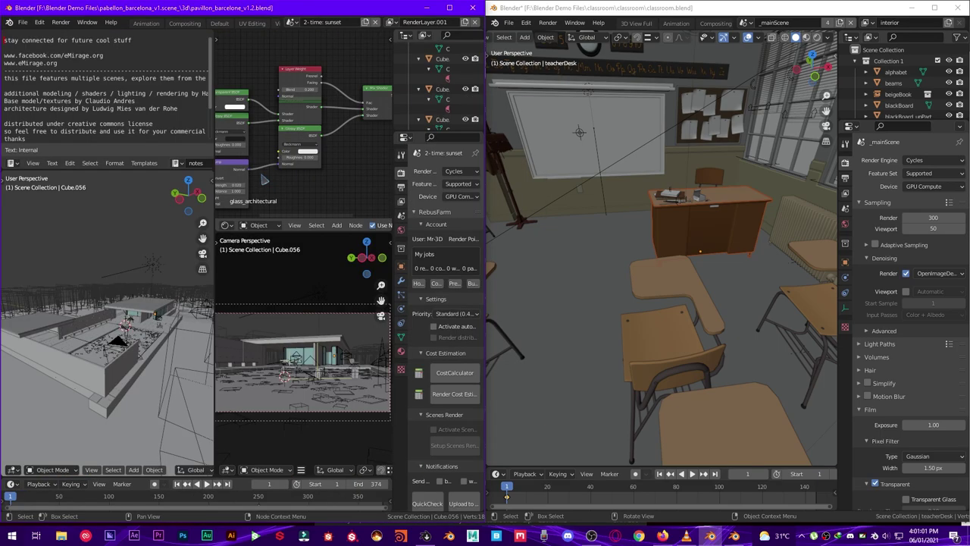
Step: Open pavillon_barcelone_v1.2.blend from the pabellon_barcelona_v1.scene_ folder in the Cycles X window, discarding the classroom changes
{"action": "scroll", "coordinate": [152, 326], "scroll_direction": "down", "scroll_amount": 2}
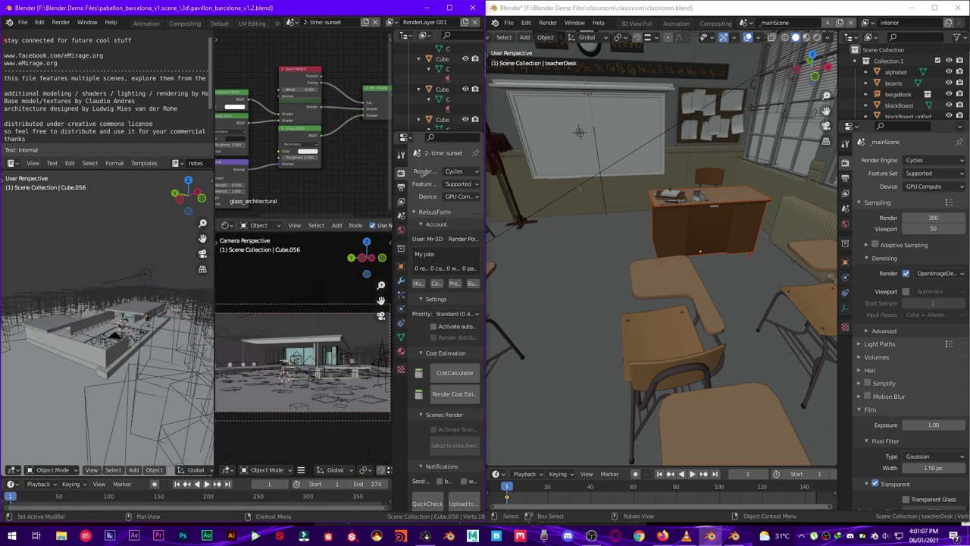
{"action": "left_click", "coordinate": [509, 23]}
{"action": "left_click", "coordinate": [523, 50]}
{"action": "left_click", "coordinate": [746, 290]}
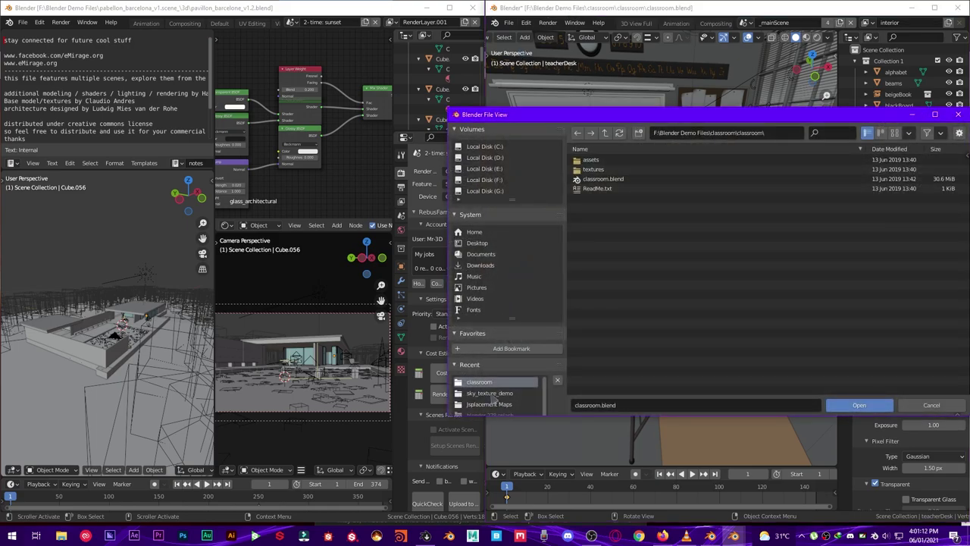
{"action": "left_click", "coordinate": [605, 133]}
{"action": "left_click", "coordinate": [605, 133]}
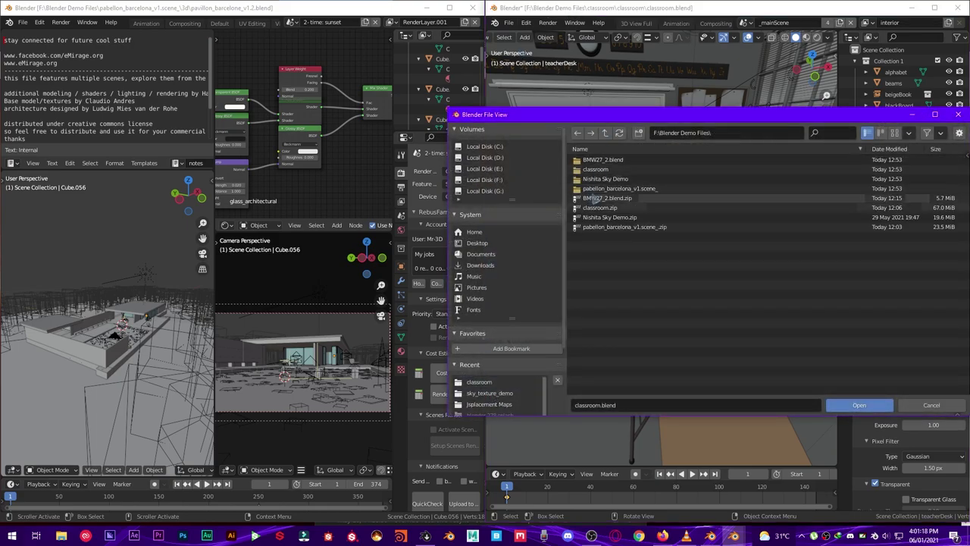
{"action": "double_click", "coordinate": [591, 189]}
{"action": "double_click", "coordinate": [587, 160]}
{"action": "double_click", "coordinate": [594, 167]}
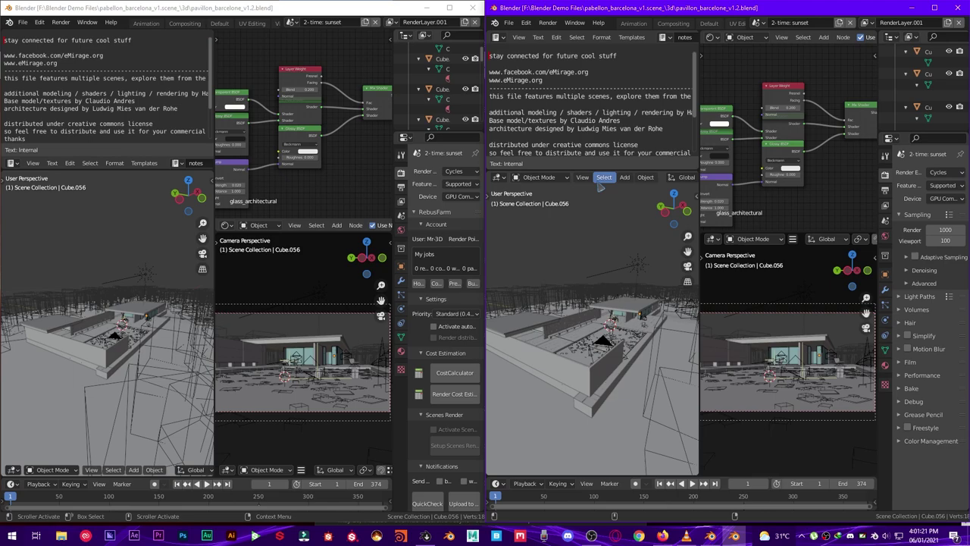
Step: Render the pavilion's sunset still image in the Blender 2.93 window
{"action": "scroll", "coordinate": [630, 293], "scroll_direction": "down", "scroll_amount": 2}
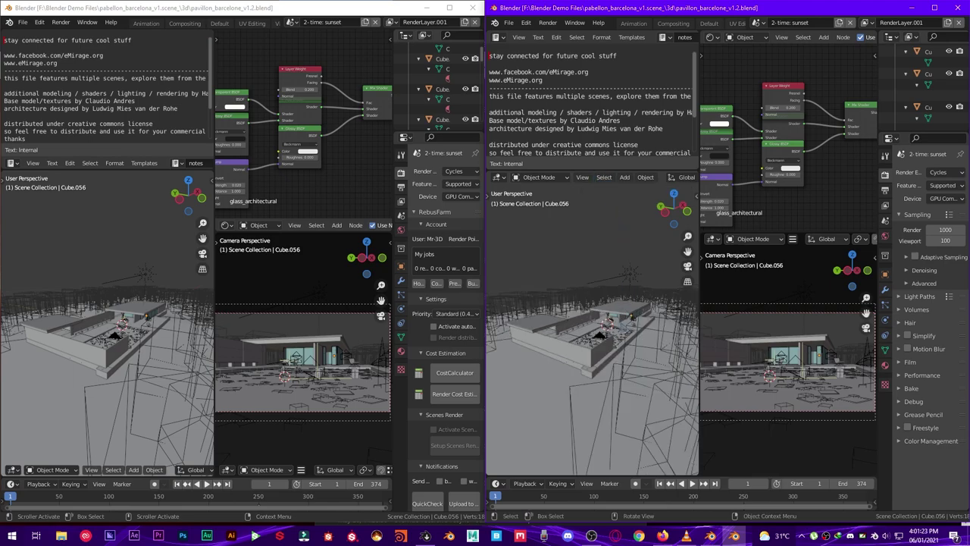
{"action": "left_click", "coordinate": [61, 22]}
{"action": "left_click", "coordinate": [69, 32]}
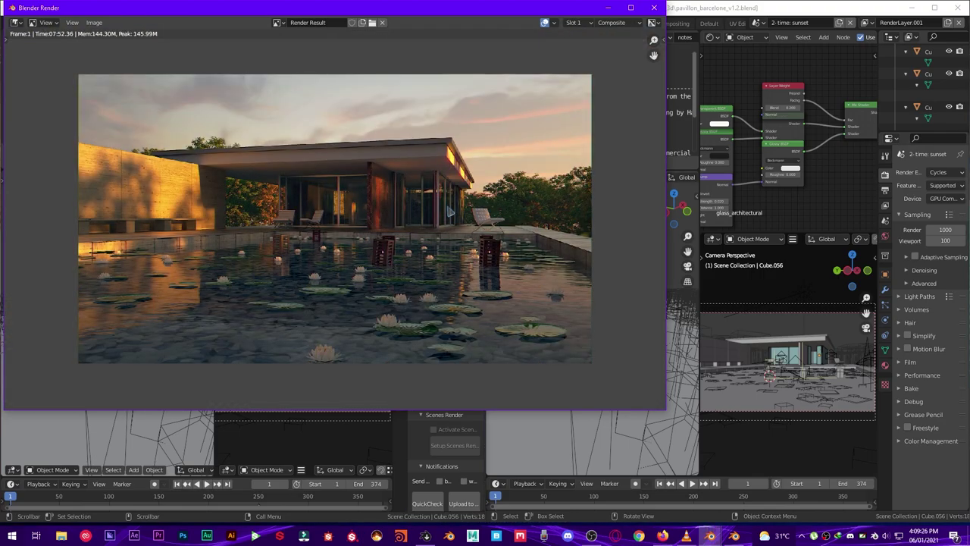
Step: Examine the finished Blender 2.93 pavilion render and its render time up close, and minimize its render window
{"action": "left_click_drag", "start_coordinate": [269, 10], "coordinate": [433, 131]}
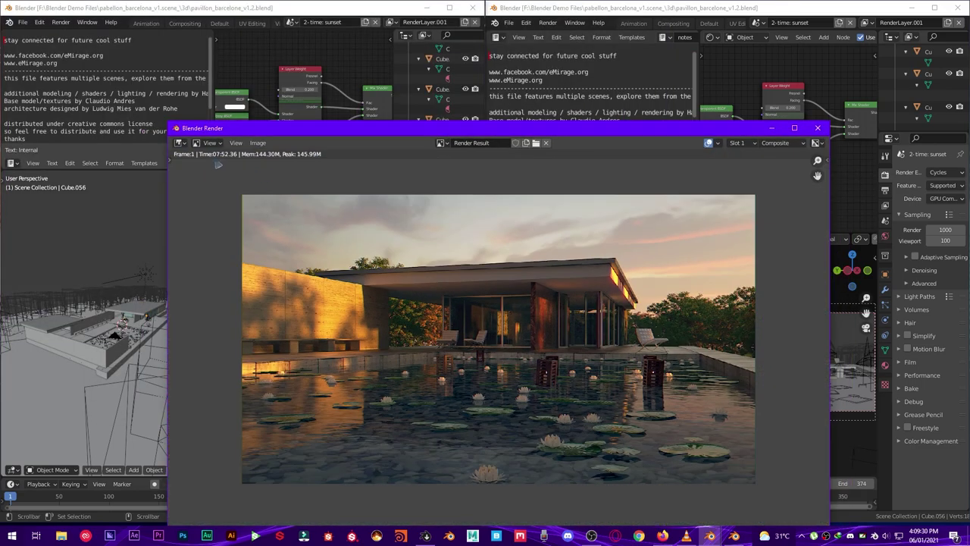
{"action": "left_click_drag", "start_coordinate": [349, 128], "coordinate": [430, 59]}
{"action": "middle_click_drag", "start_coordinate": [583, 269], "coordinate": [574, 268]}
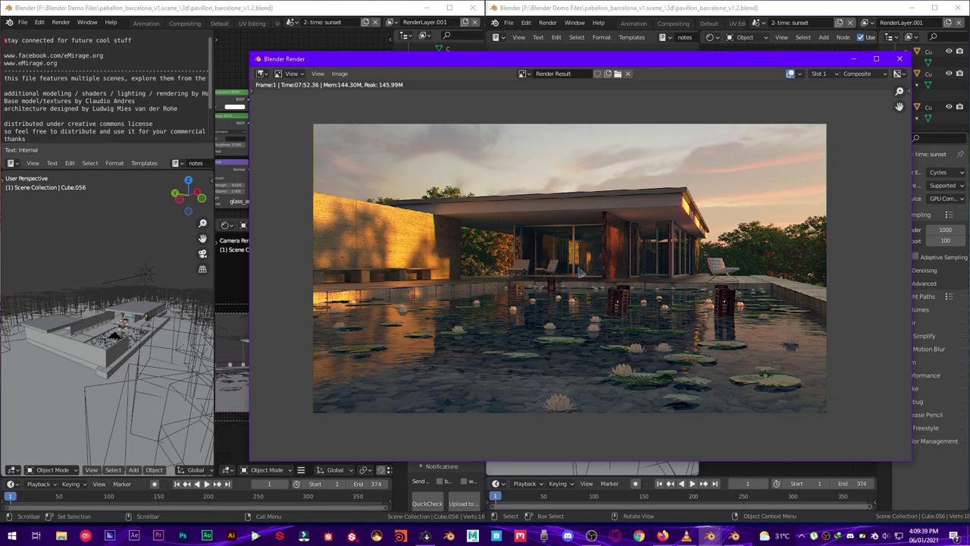
{"action": "scroll", "coordinate": [581, 273], "scroll_direction": "up", "scroll_amount": 3}
{"action": "scroll", "coordinate": [589, 269], "scroll_direction": "down", "scroll_amount": 3}
{"action": "scroll", "coordinate": [602, 270], "scroll_direction": "up", "scroll_amount": 1}
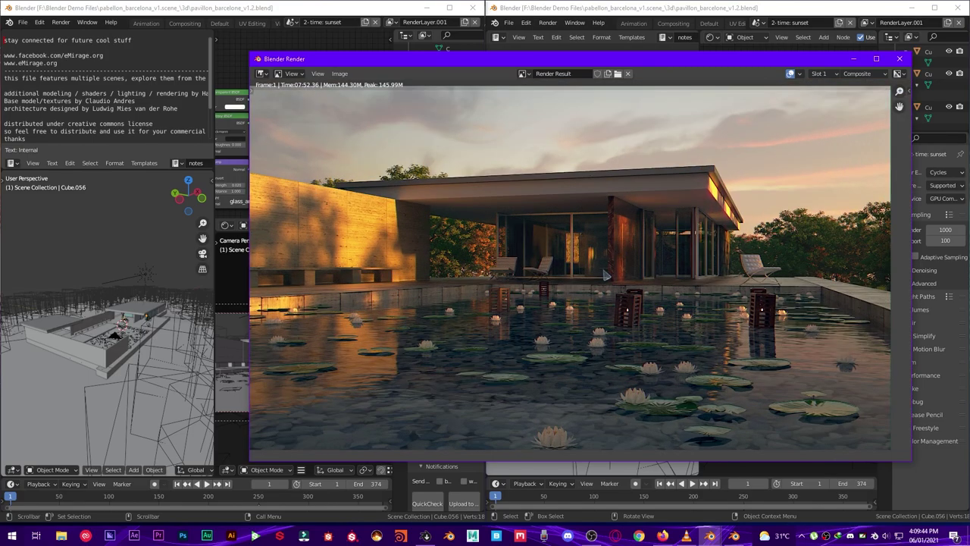
{"action": "middle_click_drag", "start_coordinate": [604, 241], "coordinate": [610, 217]}
{"action": "scroll", "coordinate": [612, 231], "scroll_direction": "down", "scroll_amount": 2}
{"action": "left_click", "coordinate": [854, 59]}
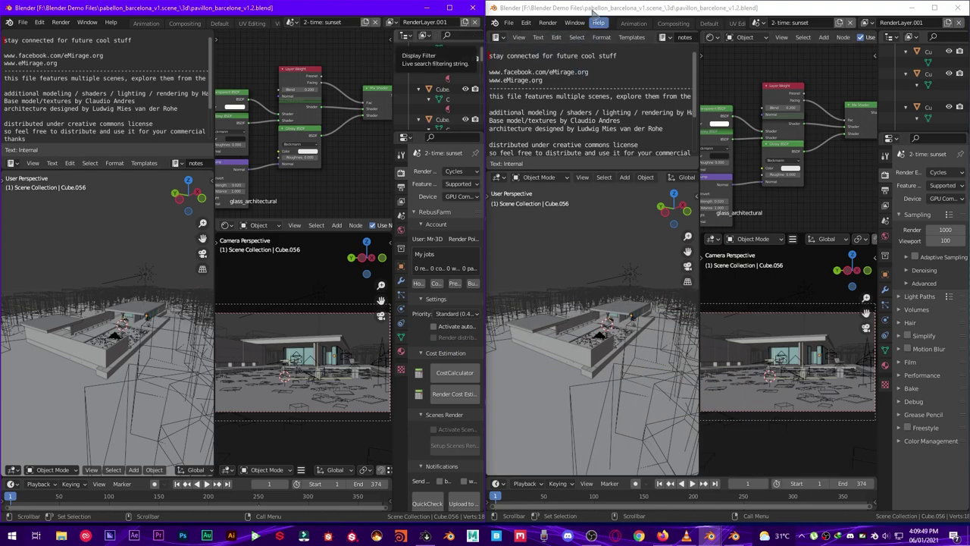
Step: Show the About Blender version information in the Cycles X window and render the pavilion's sunset still image there
{"action": "left_click", "coordinate": [495, 22]}
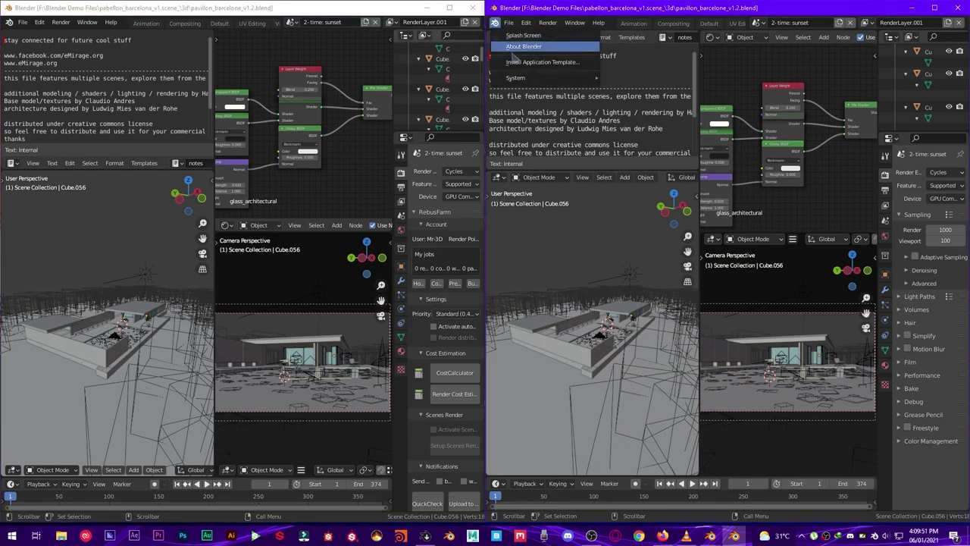
{"action": "left_click", "coordinate": [521, 47]}
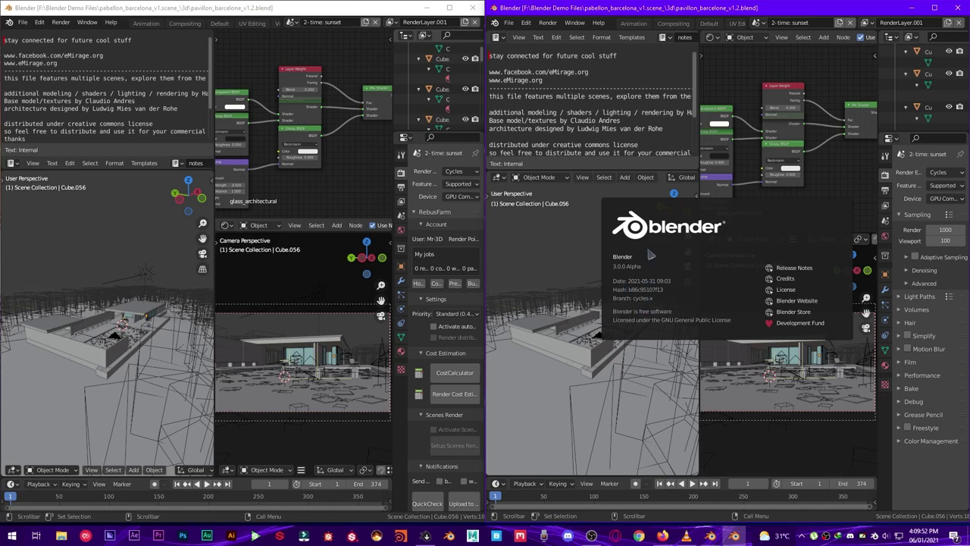
{"action": "left_click", "coordinate": [548, 22]}
{"action": "left_click", "coordinate": [565, 36]}
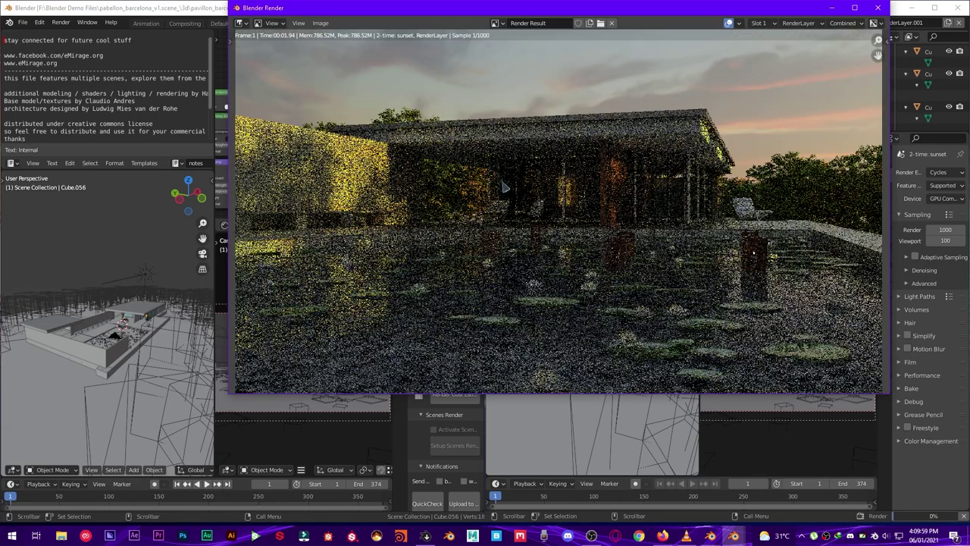
Step: Inspect the Cycles X pavilion render and compare its render time with the Blender 2.93 render window placed beside it
{"action": "scroll", "coordinate": [506, 188], "scroll_direction": "down", "scroll_amount": 2}
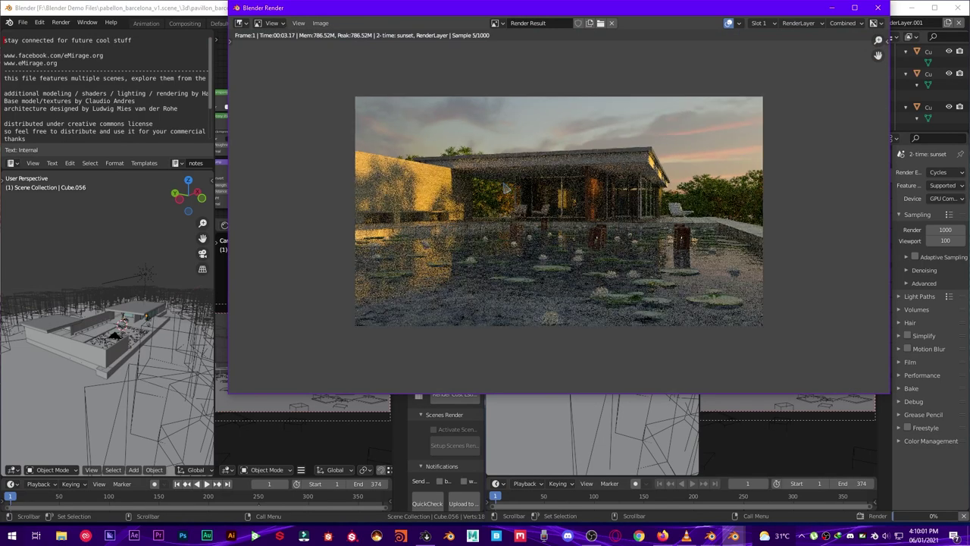
{"action": "scroll", "coordinate": [505, 188], "scroll_direction": "up", "scroll_amount": 1}
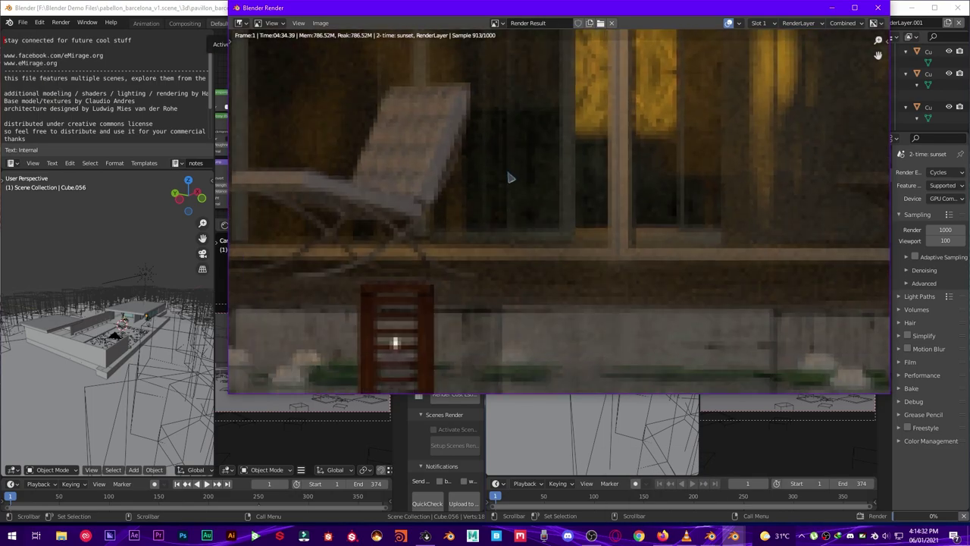
{"action": "scroll", "coordinate": [529, 223], "scroll_direction": "down", "scroll_amount": 4}
{"action": "middle_click_drag", "start_coordinate": [325, 83], "coordinate": [382, 165]}
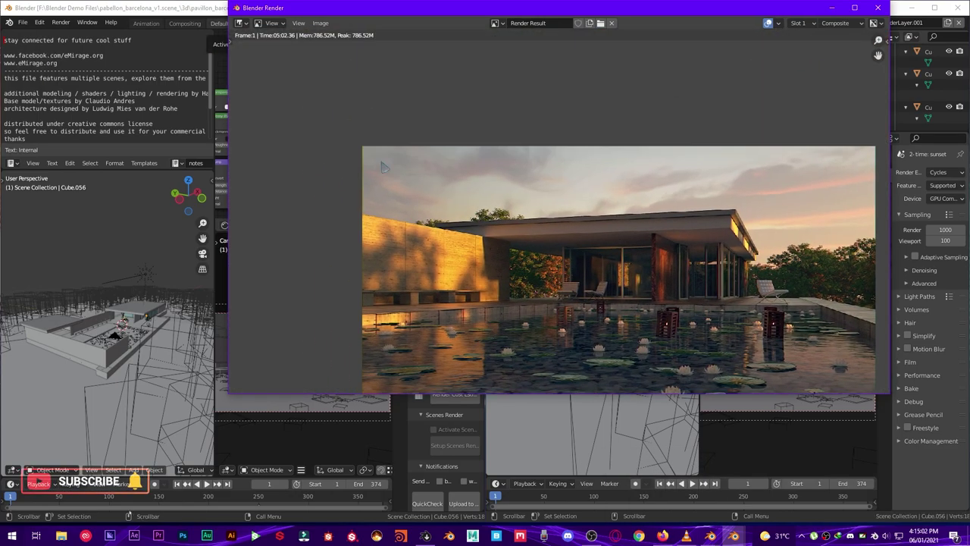
{"action": "left_click_drag", "start_coordinate": [293, 12], "coordinate": [313, 48]}
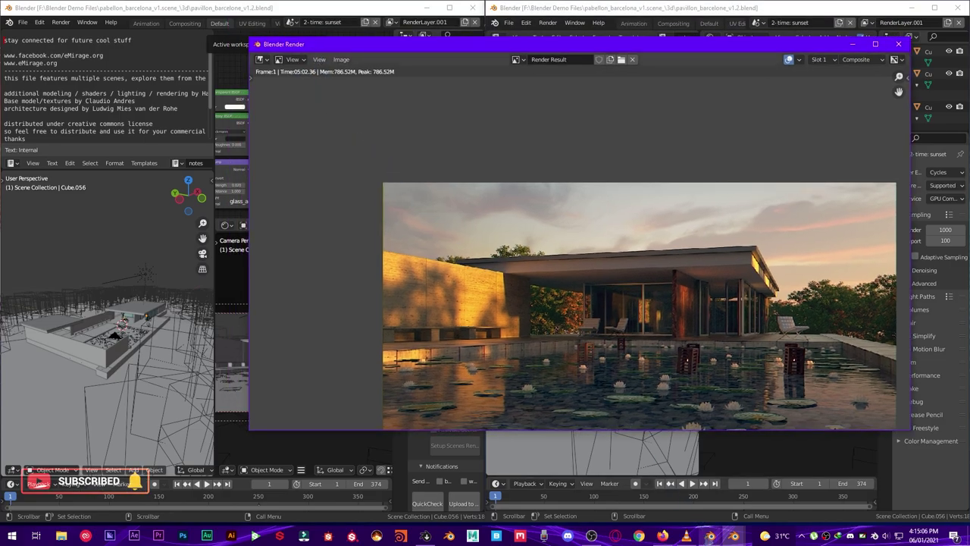
{"action": "left_click", "coordinate": [747, 489]}
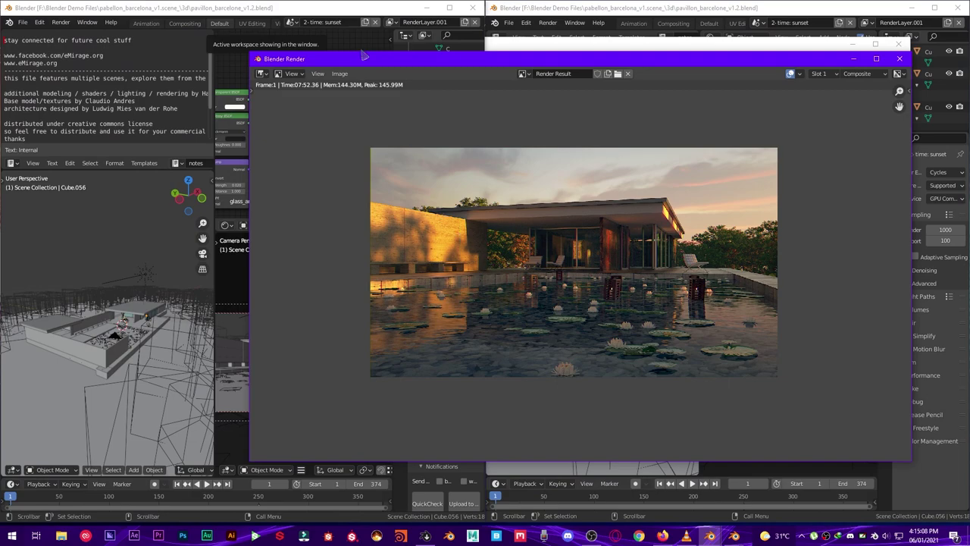
{"action": "left_click_drag", "start_coordinate": [364, 56], "coordinate": [344, 153]}
{"action": "left_click", "coordinate": [574, 47]}
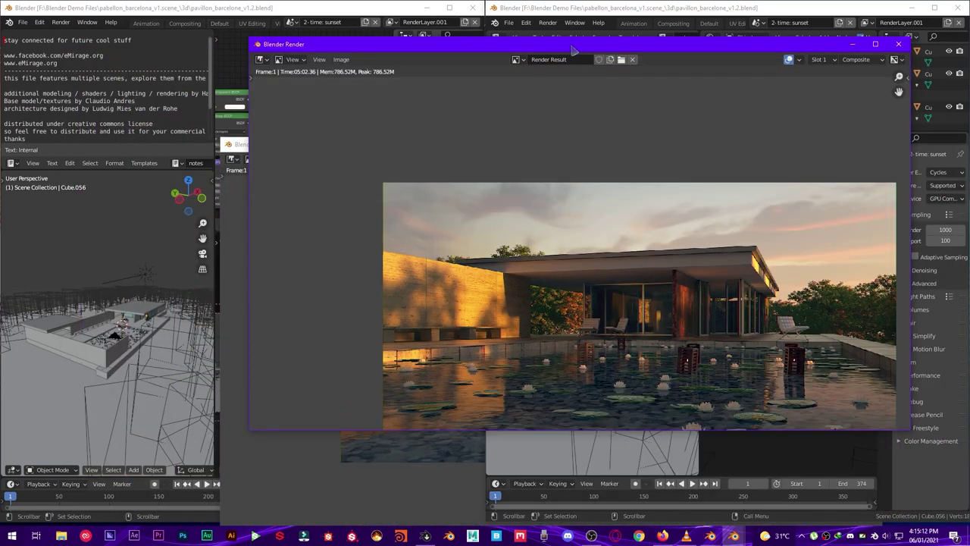
{"action": "left_click_drag", "start_coordinate": [574, 47], "coordinate": [674, 94]}
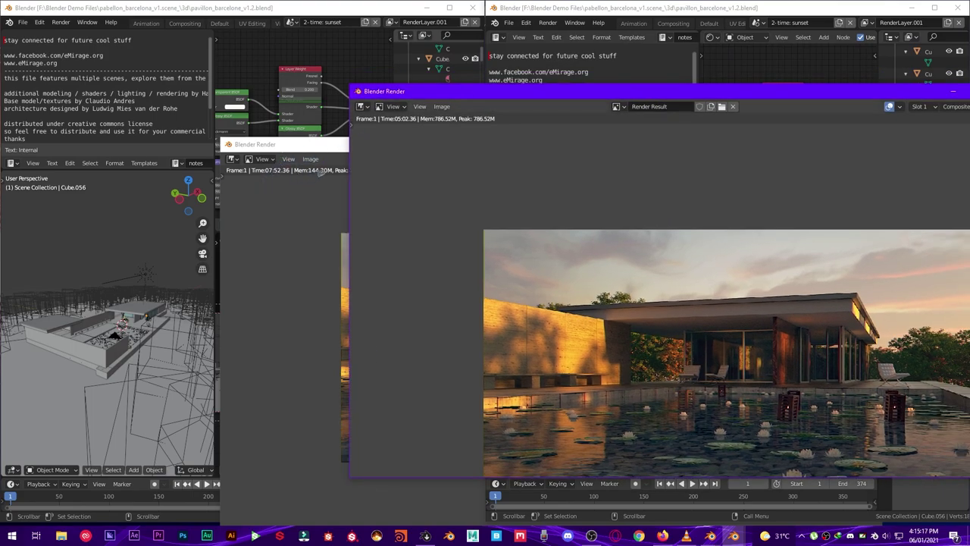
{"action": "left_click_drag", "start_coordinate": [481, 91], "coordinate": [364, 84]}
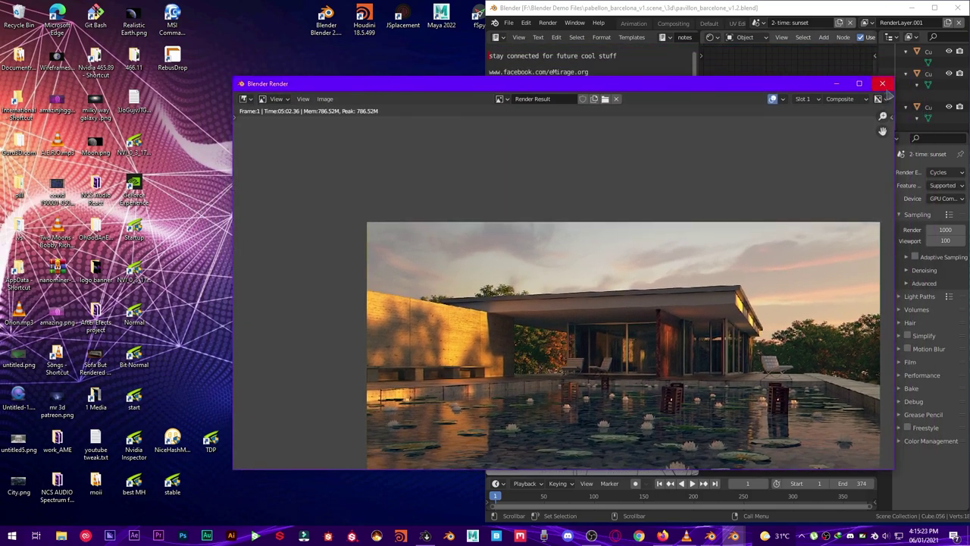
Step: Close the Cycles X pavilion render and open 290skydemo_release.blend from the Nishita Sky Demo folder in the Blender 2.93 window
{"action": "left_click", "coordinate": [882, 84]}
{"action": "left_click", "coordinate": [935, 8]}
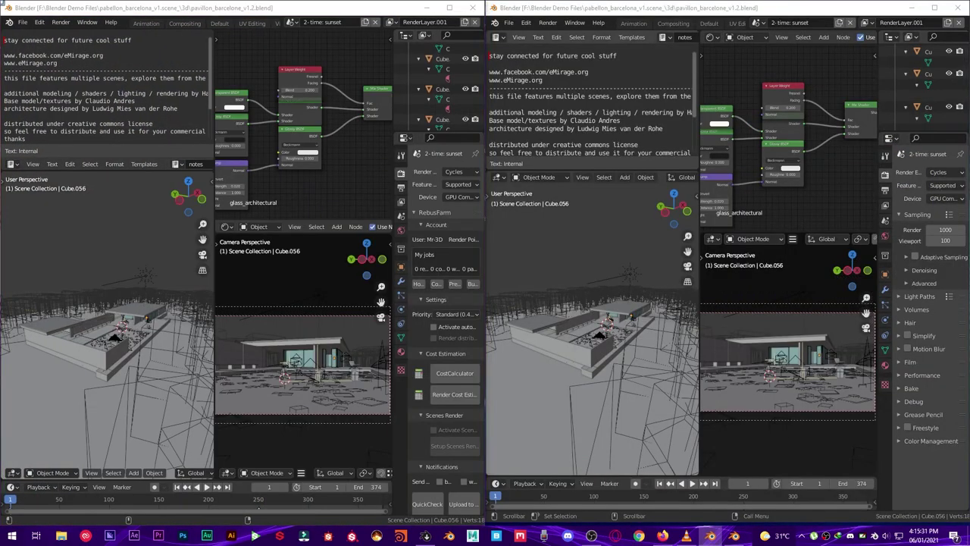
{"action": "left_click", "coordinate": [22, 22]}
{"action": "left_click", "coordinate": [30, 44]}
{"action": "left_click", "coordinate": [161, 129]}
{"action": "left_click", "coordinate": [161, 129]}
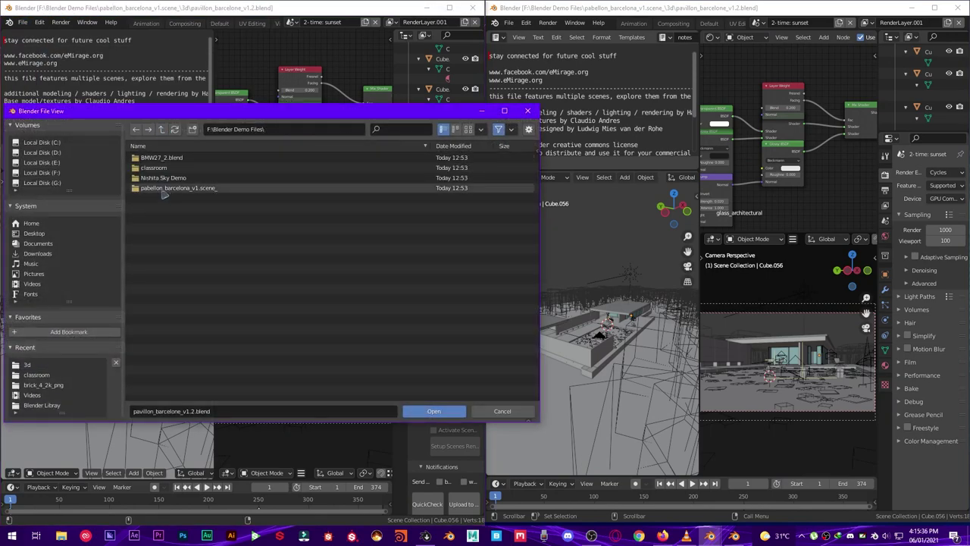
{"action": "double_click", "coordinate": [163, 177]}
{"action": "double_click", "coordinate": [163, 157]}
{"action": "double_click", "coordinate": [163, 157]}
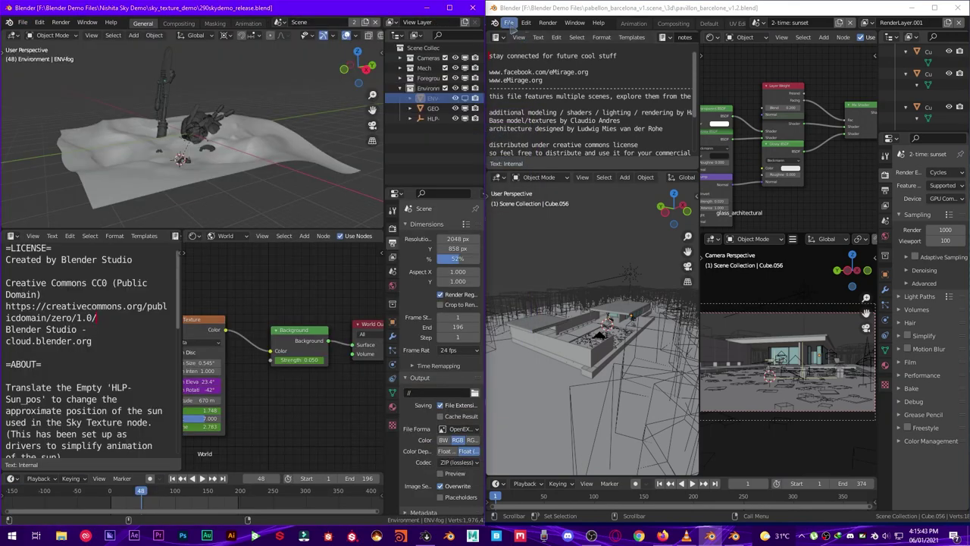
Step: Open 290skydemo_release.blend from the sky_texture_demo folder of the Nishita Sky Demo in the Cycles X window
{"action": "left_click", "coordinate": [509, 23]}
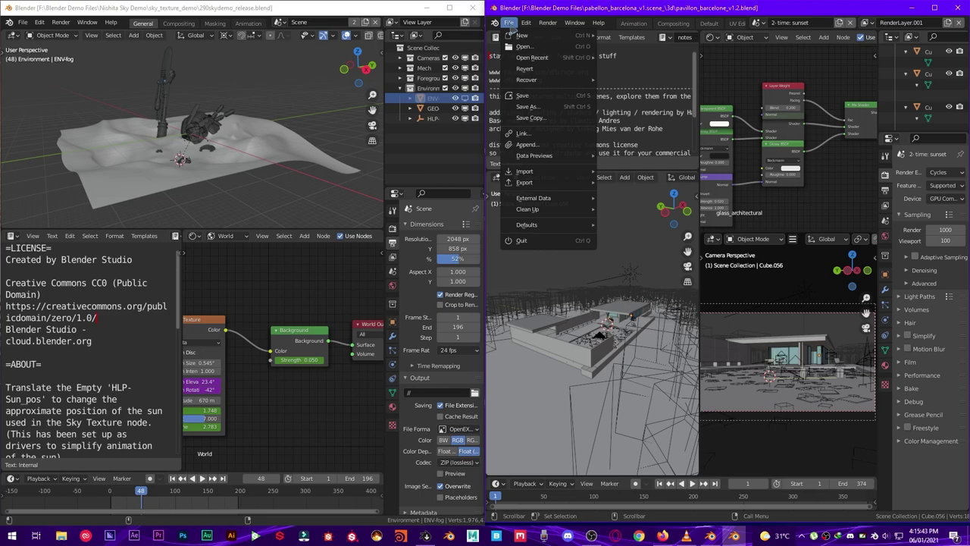
{"action": "left_click", "coordinate": [525, 46]}
{"action": "left_click", "coordinate": [605, 133]}
{"action": "left_click", "coordinate": [605, 133]}
{"action": "double_click", "coordinate": [611, 178]}
{"action": "double_click", "coordinate": [611, 159]}
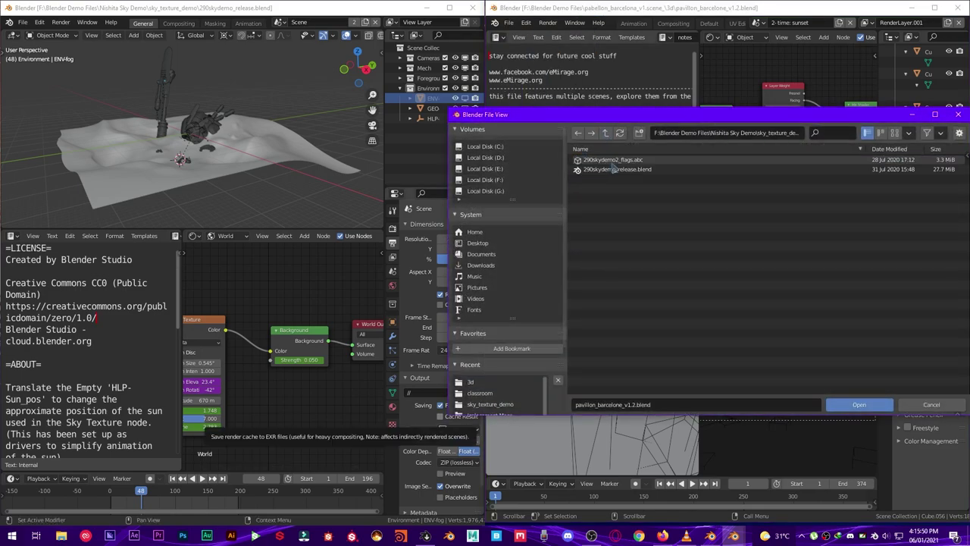
{"action": "double_click", "coordinate": [620, 171]}
{"action": "double_click", "coordinate": [620, 170]}
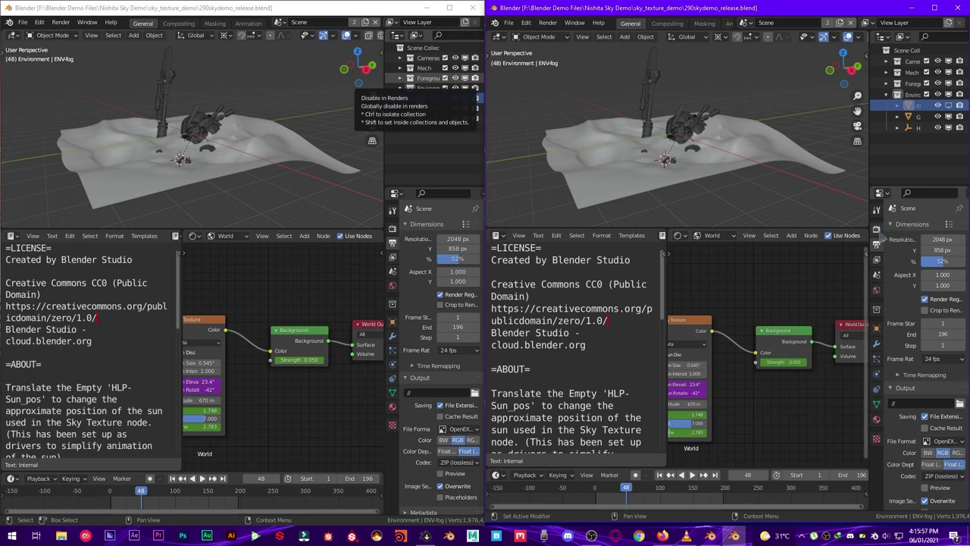
Step: Show the render settings of the sky demo in both windows and set the Blender 2.93 Cycles device to GPU Compute
{"action": "left_click", "coordinate": [878, 228]}
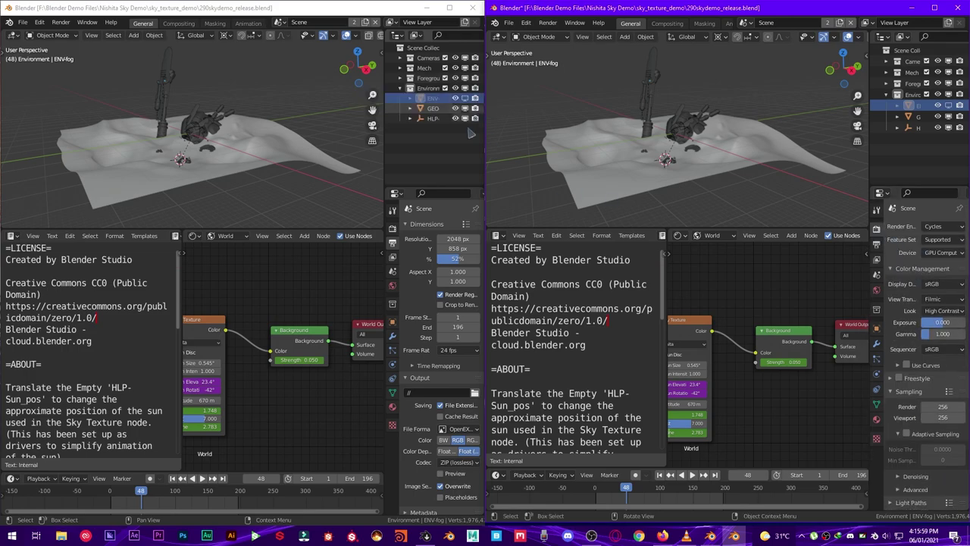
{"action": "left_click", "coordinate": [392, 227]}
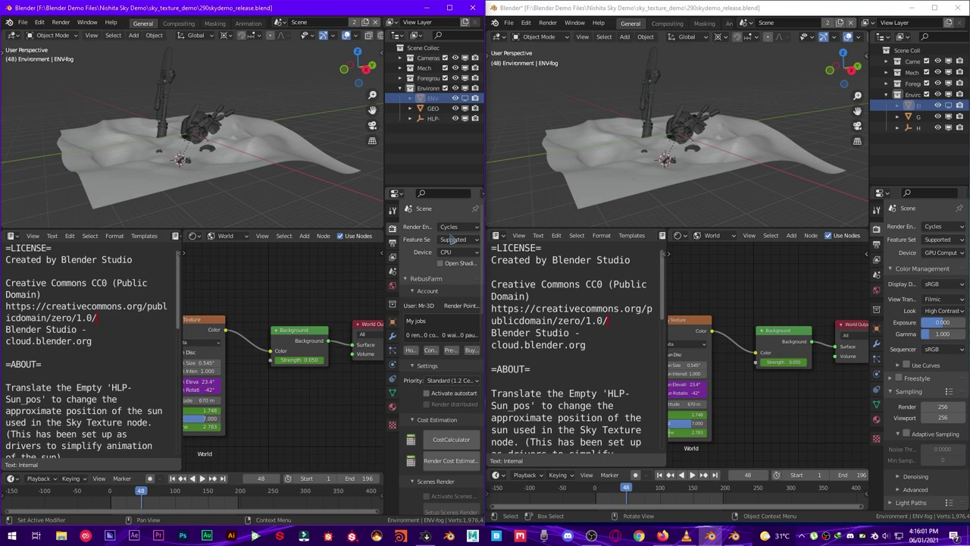
{"action": "left_click", "coordinate": [453, 252]}
{"action": "left_click", "coordinate": [444, 287]}
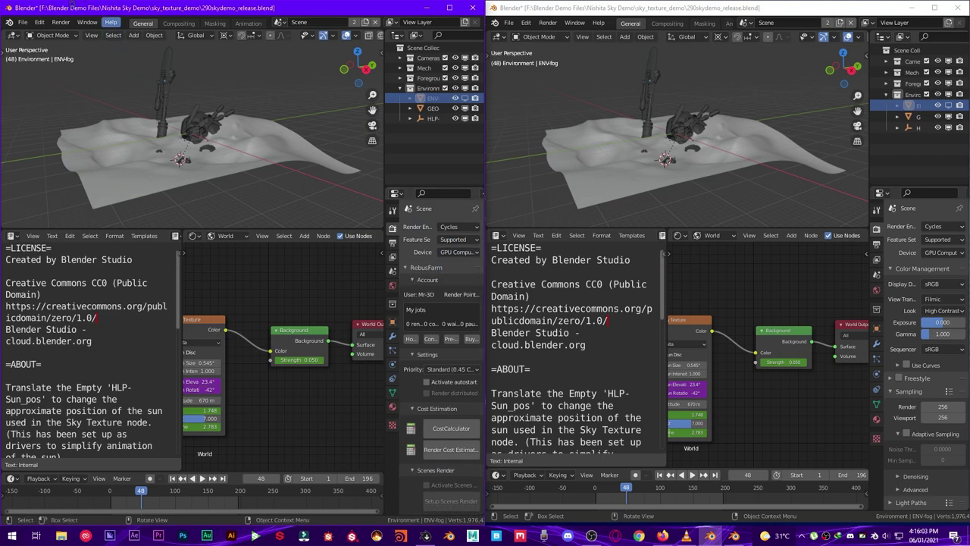
Step: Render the sky demo still image in the Blender 2.93 window, check its render time, and minimize the render window
{"action": "left_click", "coordinate": [61, 22]}
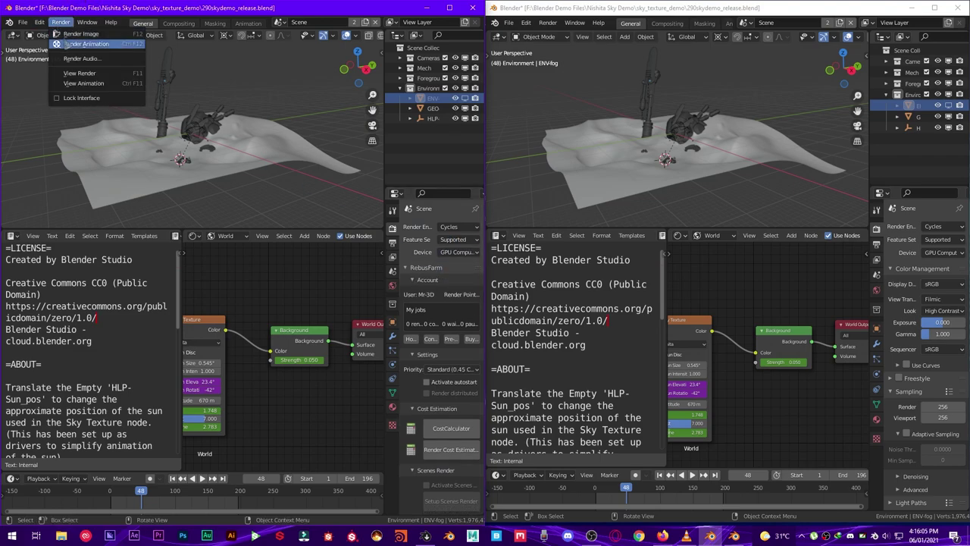
{"action": "left_click", "coordinate": [75, 34]}
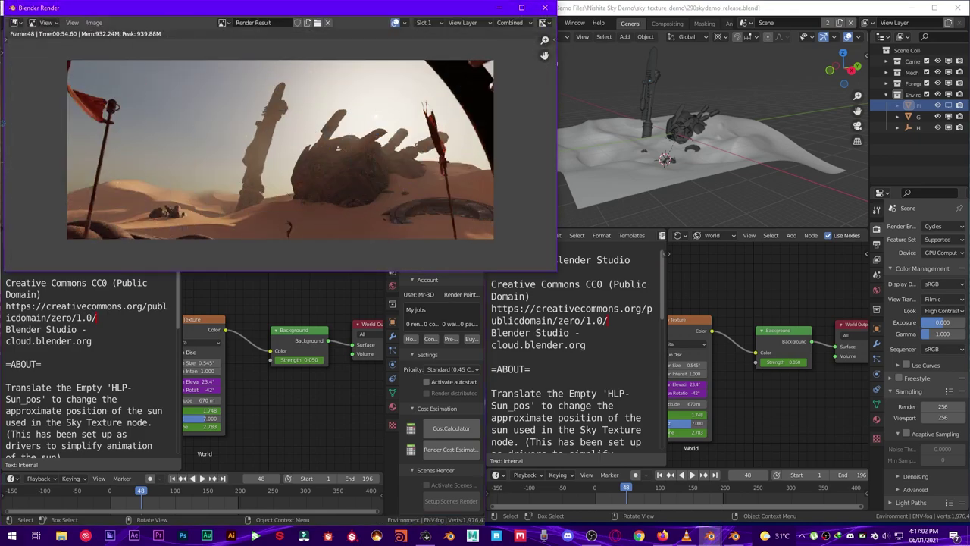
{"action": "left_click_drag", "start_coordinate": [76, 8], "coordinate": [110, 74]}
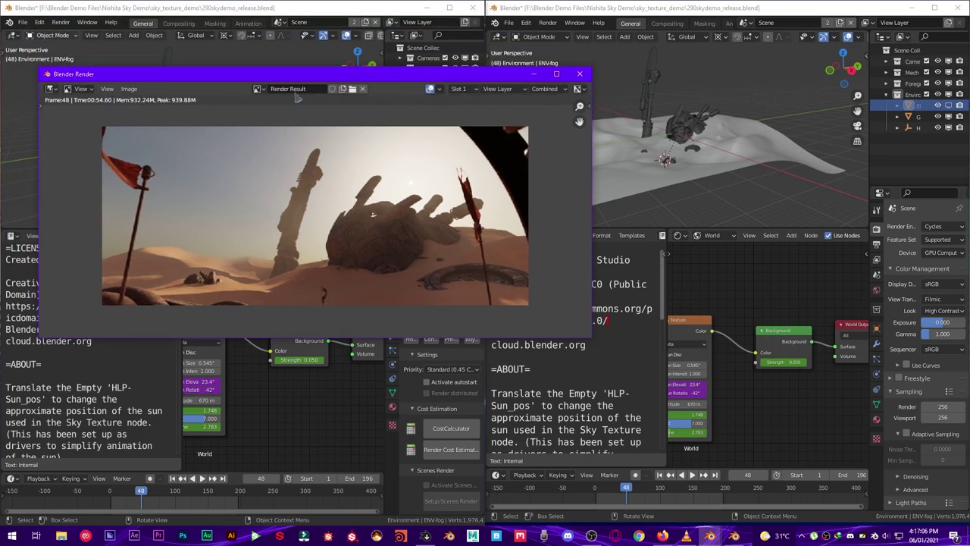
{"action": "left_click", "coordinate": [535, 74]}
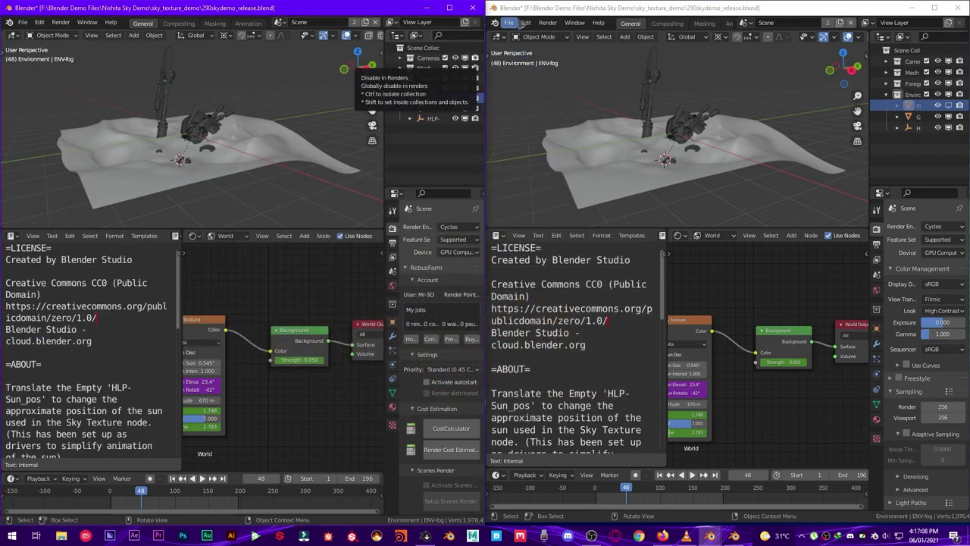
Step: Render the sky demo still image in the Cycles X window, compare it with the Blender 2.93 render, and close it
{"action": "left_click", "coordinate": [547, 23]}
{"action": "left_click", "coordinate": [553, 35]}
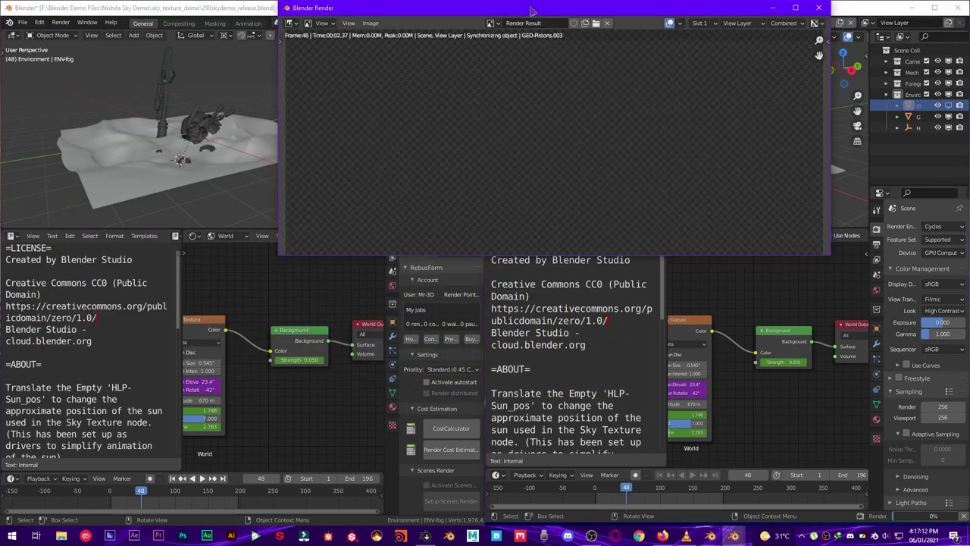
{"action": "left_click_drag", "start_coordinate": [533, 12], "coordinate": [562, 70]}
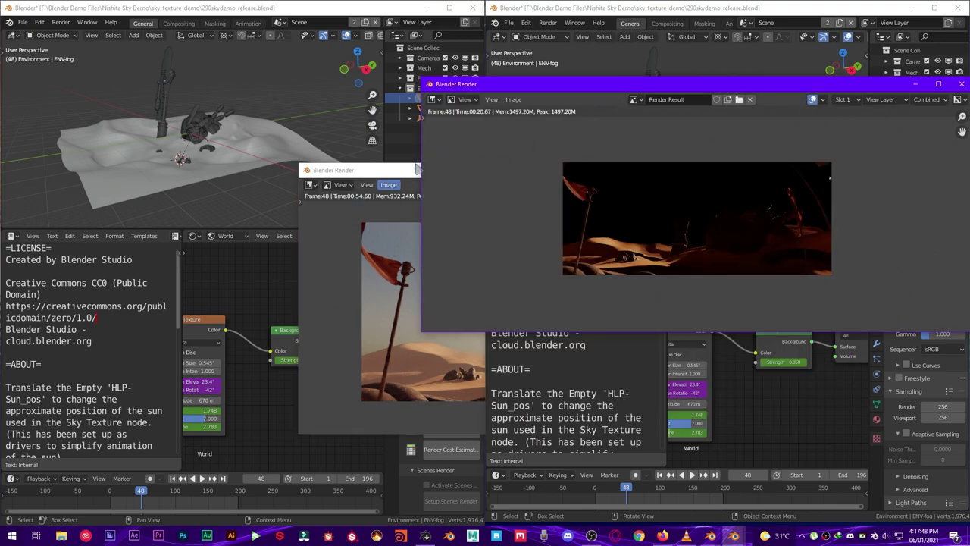
{"action": "left_click", "coordinate": [963, 85]}
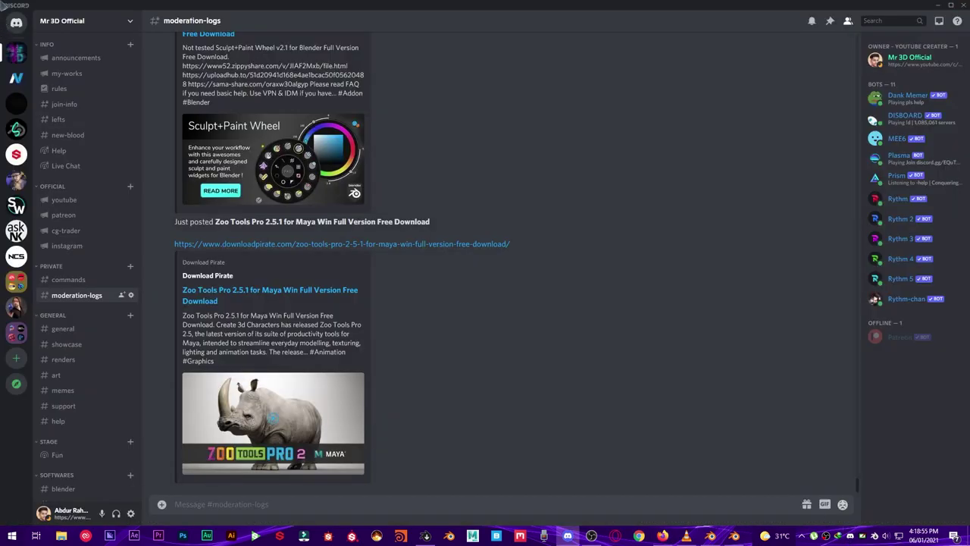
Step: Look through the announcements, commands, moderation-logs and general channels of the Discord server
{"action": "left_click", "coordinate": [68, 60]}
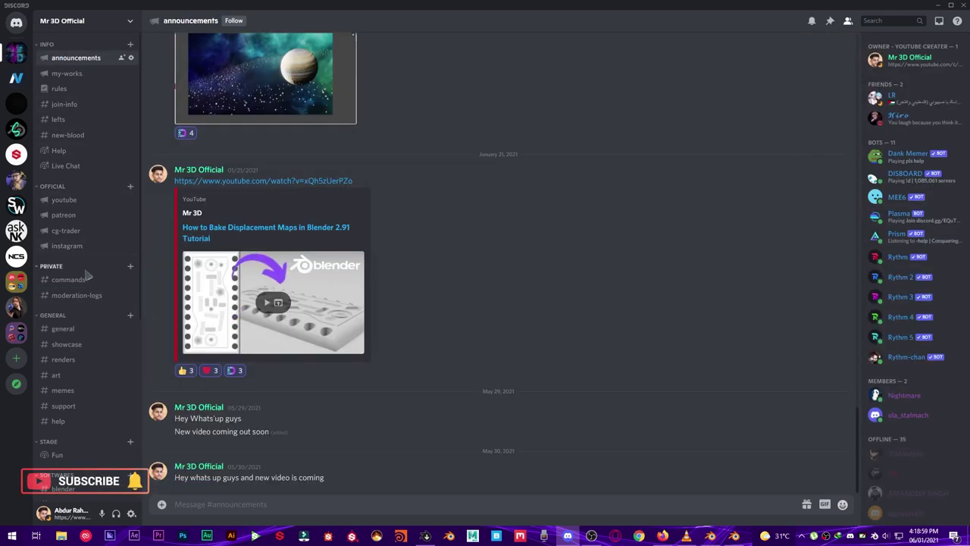
{"action": "left_click", "coordinate": [69, 280]}
{"action": "left_click", "coordinate": [76, 295]}
{"action": "left_click", "coordinate": [63, 328]}
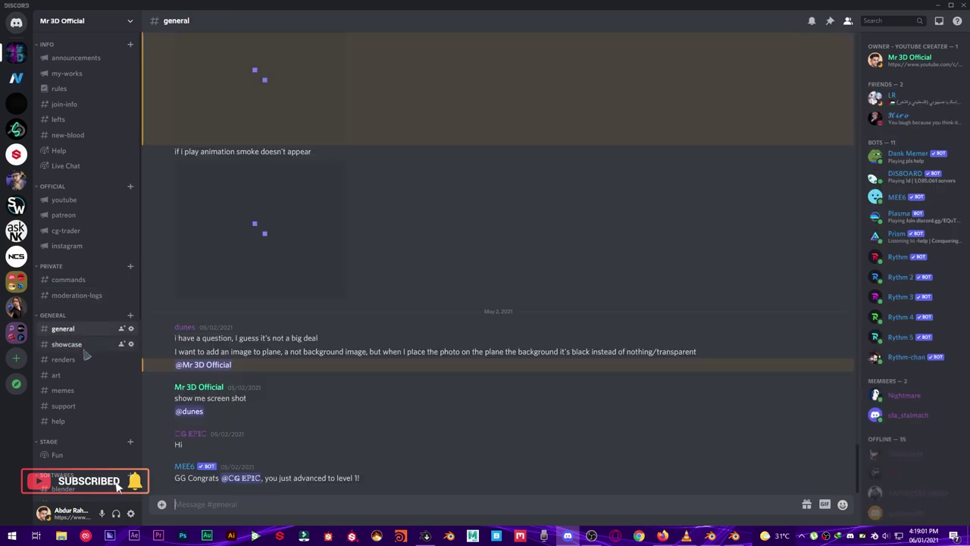
{"action": "scroll", "coordinate": [89, 349], "scroll_direction": "down", "scroll_amount": 4}
{"action": "scroll", "coordinate": [90, 334], "scroll_direction": "up", "scroll_amount": 4}
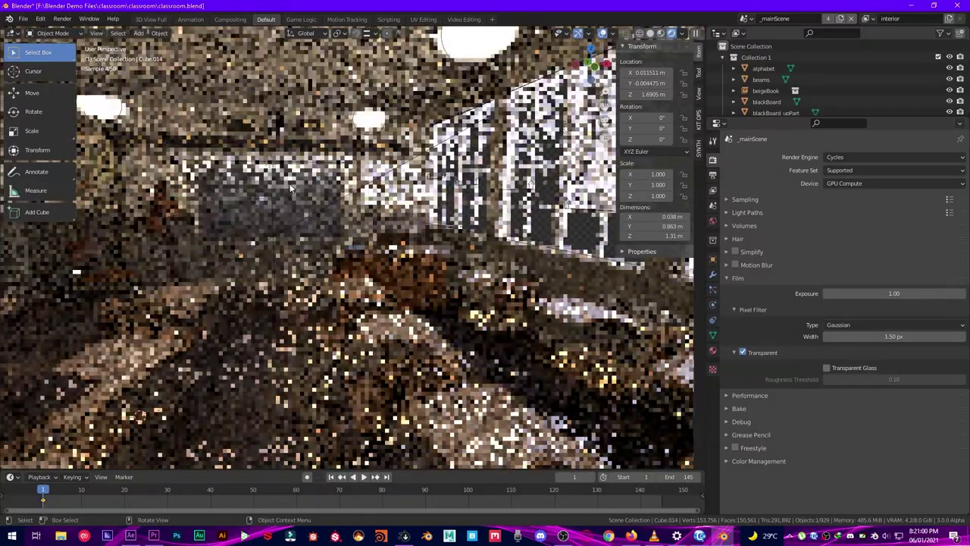
Step: Hide the viewport's toolbar and sidebar in the classroom scene and inspect the rendered preview from several angles
{"action": "scroll", "coordinate": [286, 178], "scroll_direction": "down", "scroll_amount": 3}
{"action": "scroll", "coordinate": [287, 178], "scroll_direction": "up", "scroll_amount": 5}
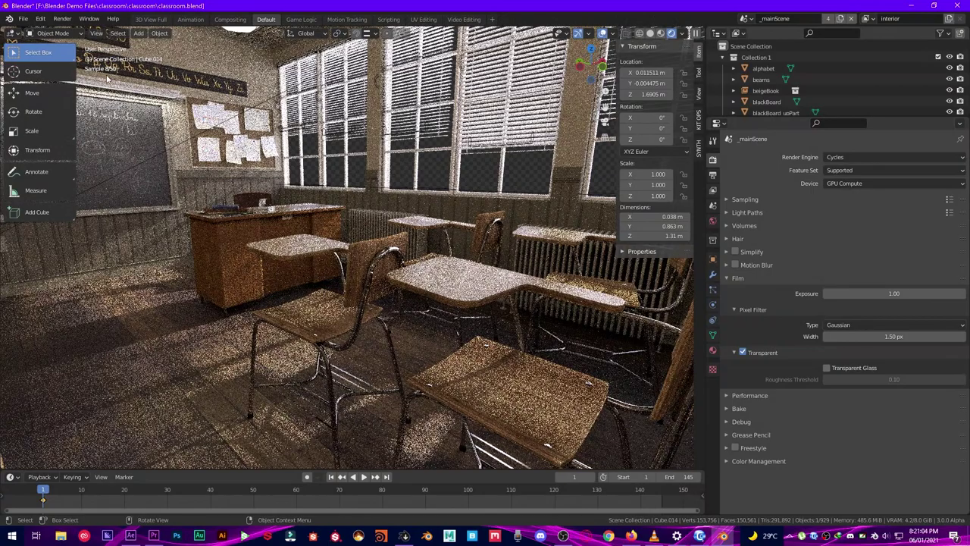
{"action": "key", "text": "t"}
{"action": "key", "text": "n"}
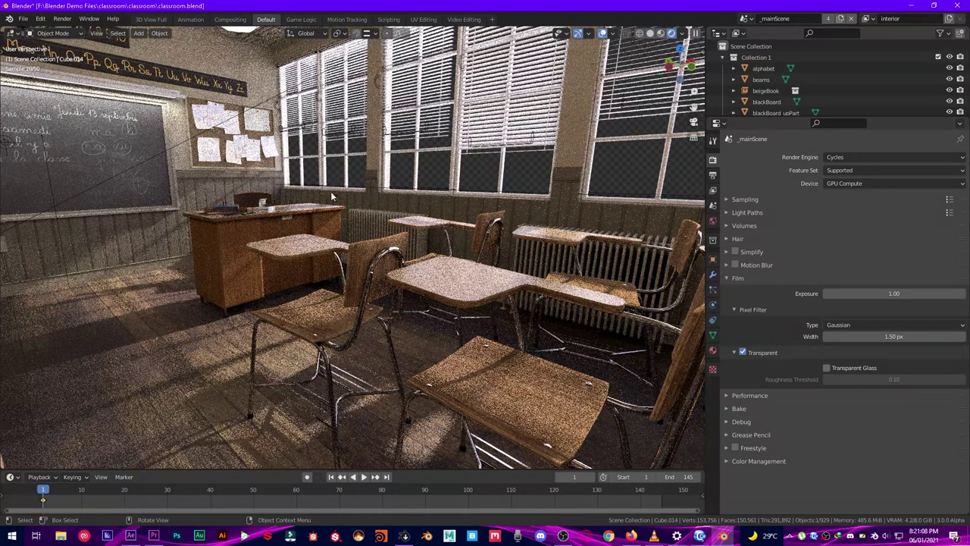
{"action": "middle_click_drag", "start_coordinate": [331, 195], "coordinate": [271, 214]}
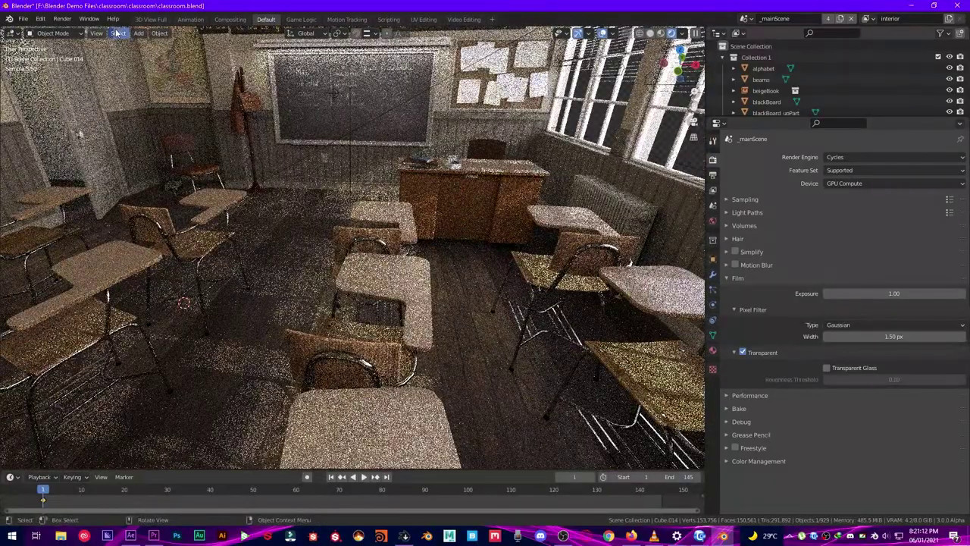
Step: Set the Cycles render device type to OptiX in the system preferences
{"action": "left_click", "coordinate": [40, 19]}
{"action": "left_click", "coordinate": [117, 174]}
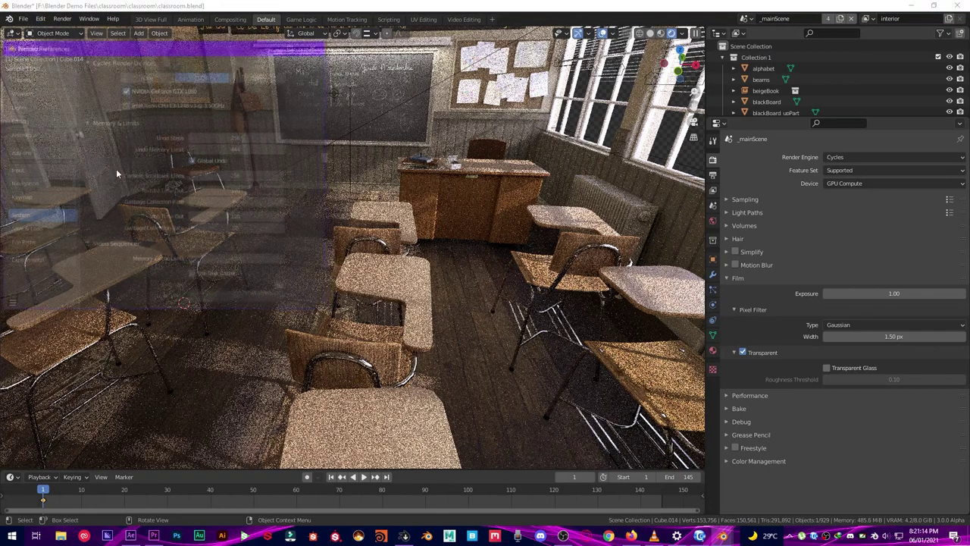
{"action": "left_click", "coordinate": [240, 75]}
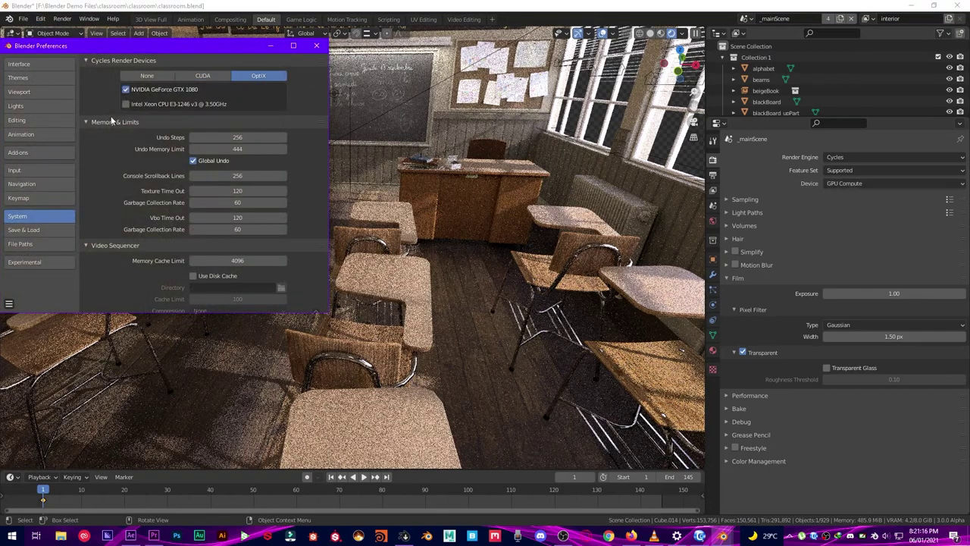